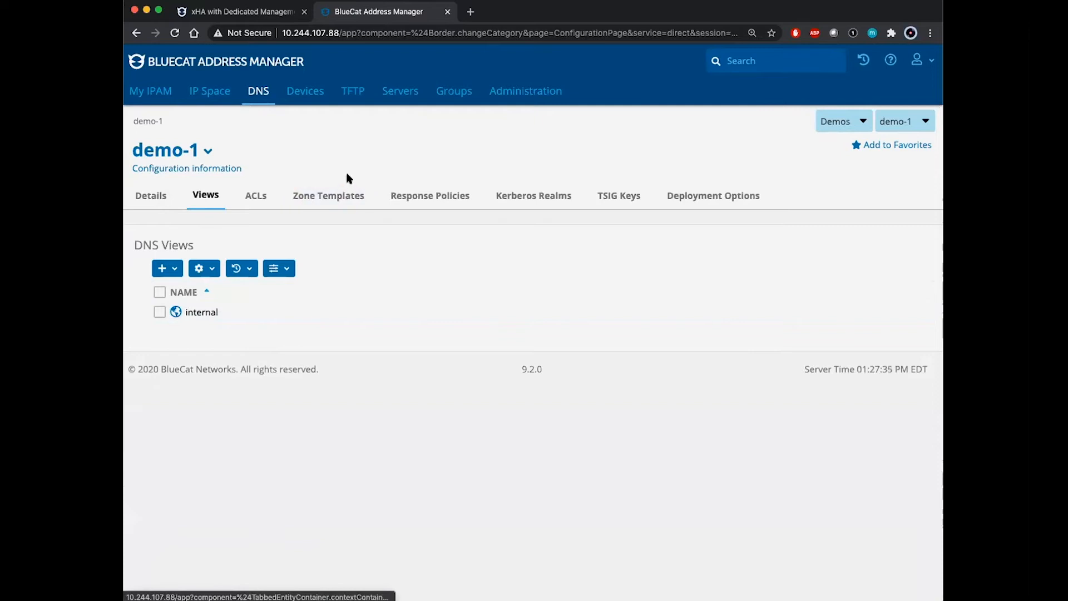
- Show the demo-1 servers list, where dns1 at 192.168.10.10 is the only server
{"action": "left_click", "coordinate": [388, 93]}
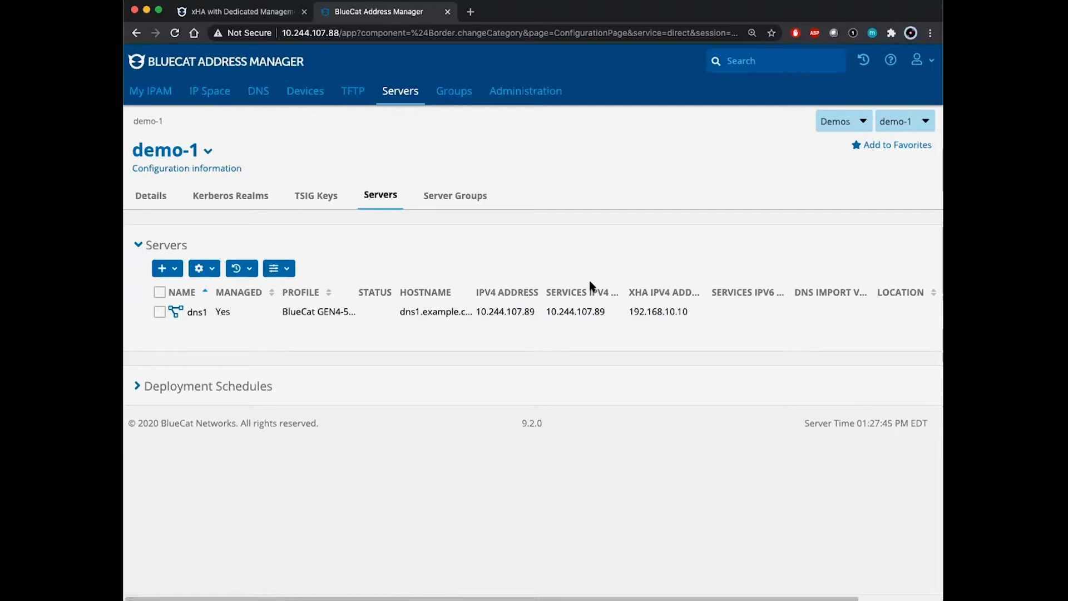
- Start a new server named dhcp1 with the GEN4-5000 (BDDS75) profile
{"action": "left_click", "coordinate": [174, 269]}
{"action": "left_click", "coordinate": [197, 287]}
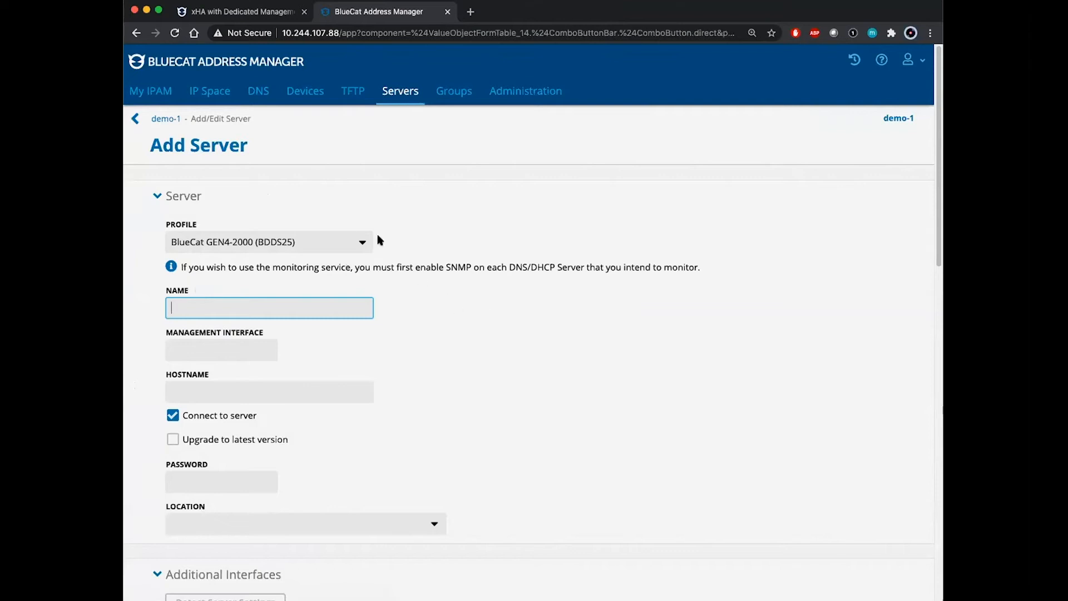
{"action": "left_click", "coordinate": [360, 242]}
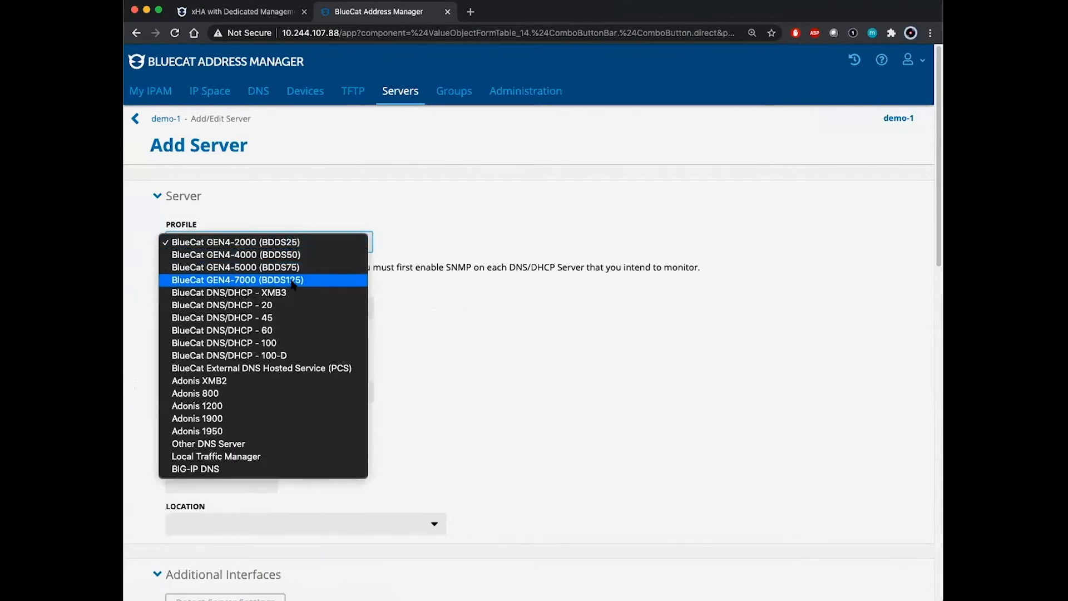
{"action": "left_click", "coordinate": [276, 268]}
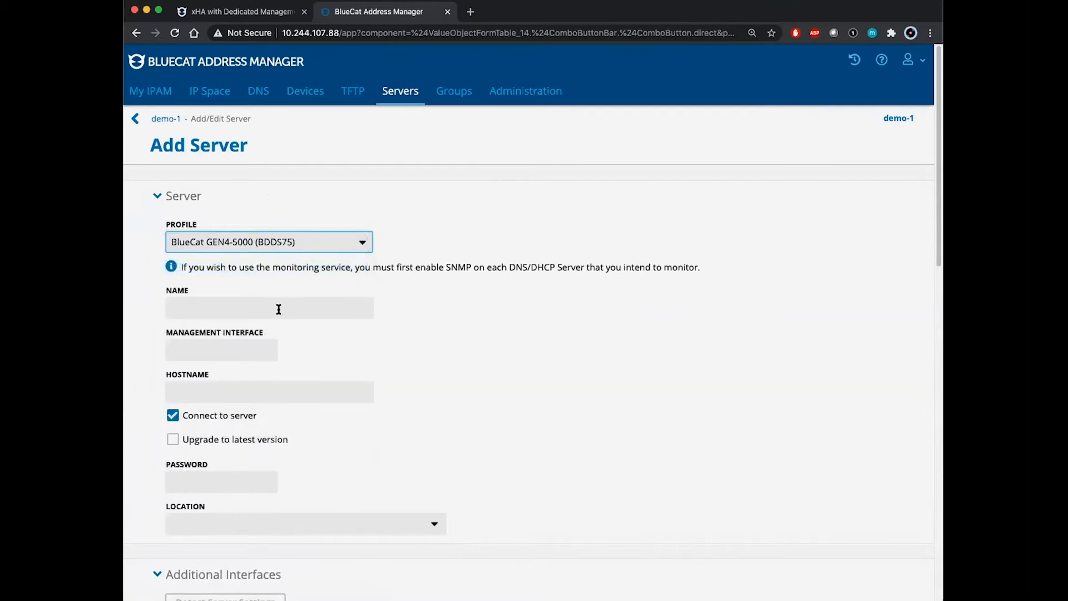
{"action": "left_click", "coordinate": [277, 306]}
{"action": "left_click", "coordinate": [228, 381]}
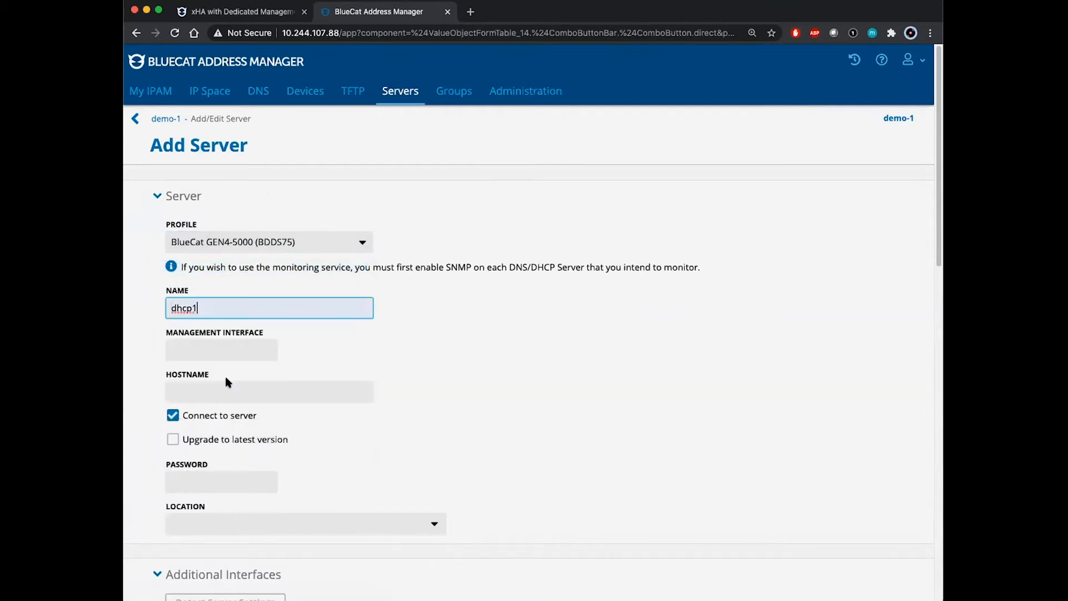
- Set dhcp1's management interface to 10.244.107.91, its hostname to dhcp1.example.com, and enter the server password
{"action": "left_click", "coordinate": [242, 343]}
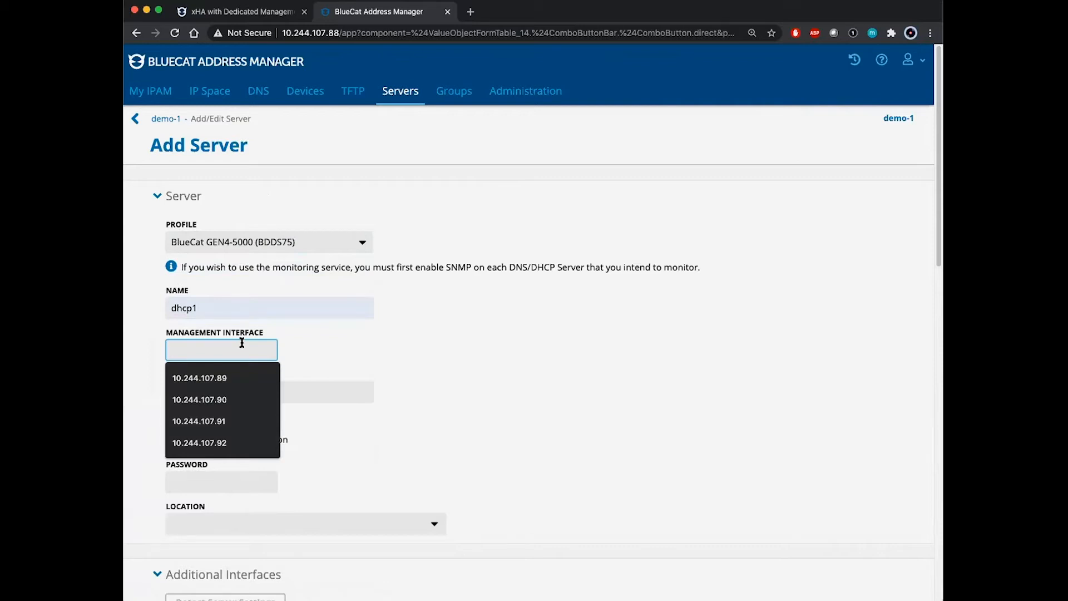
{"action": "left_click", "coordinate": [227, 423]}
{"action": "left_click", "coordinate": [290, 391]}
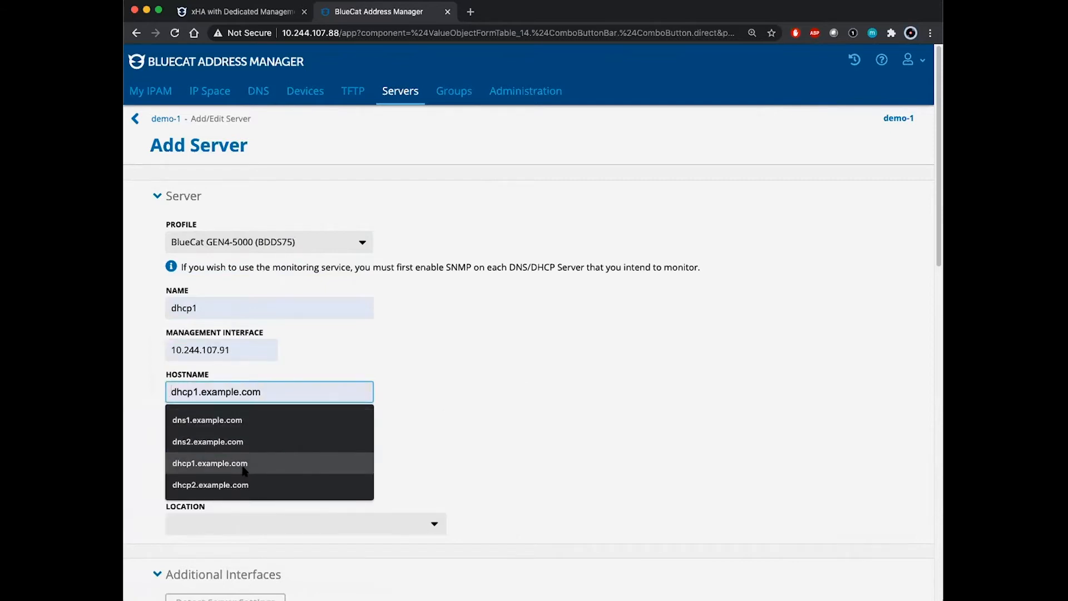
{"action": "left_click", "coordinate": [240, 466]}
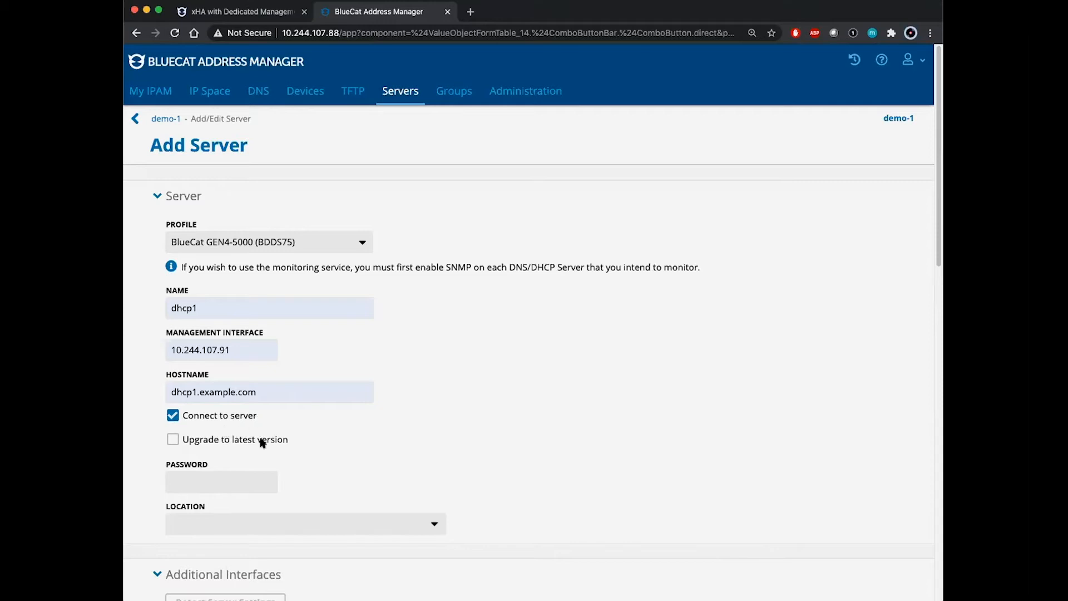
{"action": "left_click", "coordinate": [211, 487]}
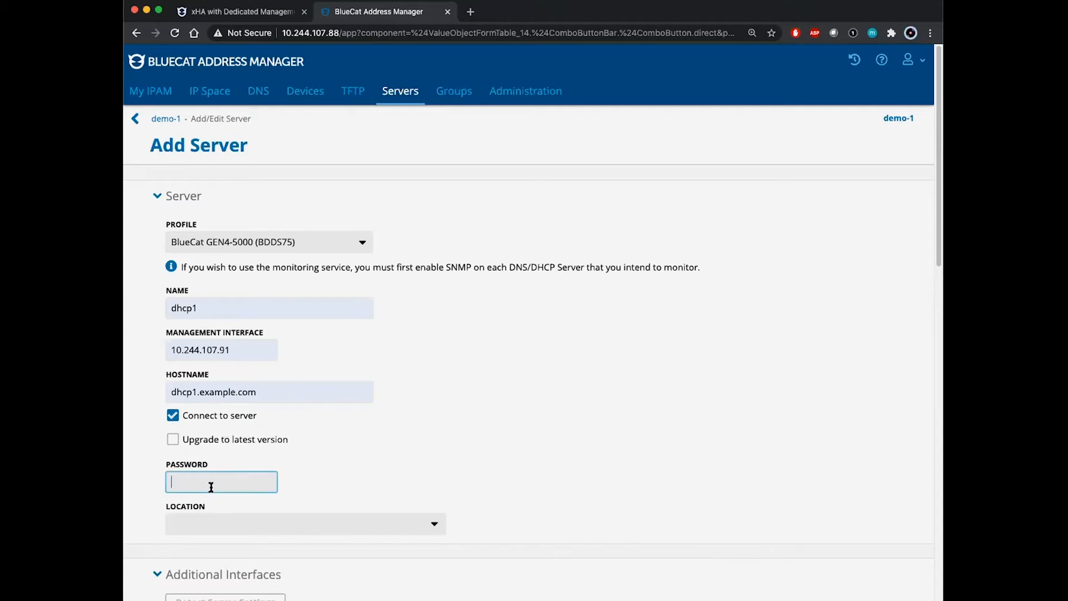
{"action": "type", "text": "bluecat"}
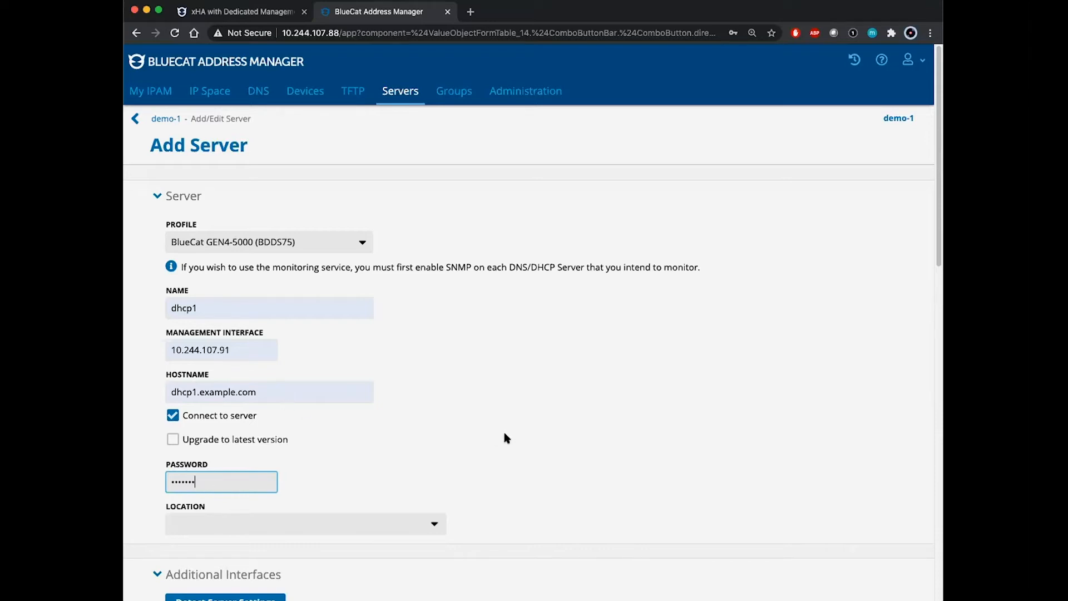
{"action": "scroll", "coordinate": [491, 431], "scroll_direction": "down", "scroll_amount": 2}
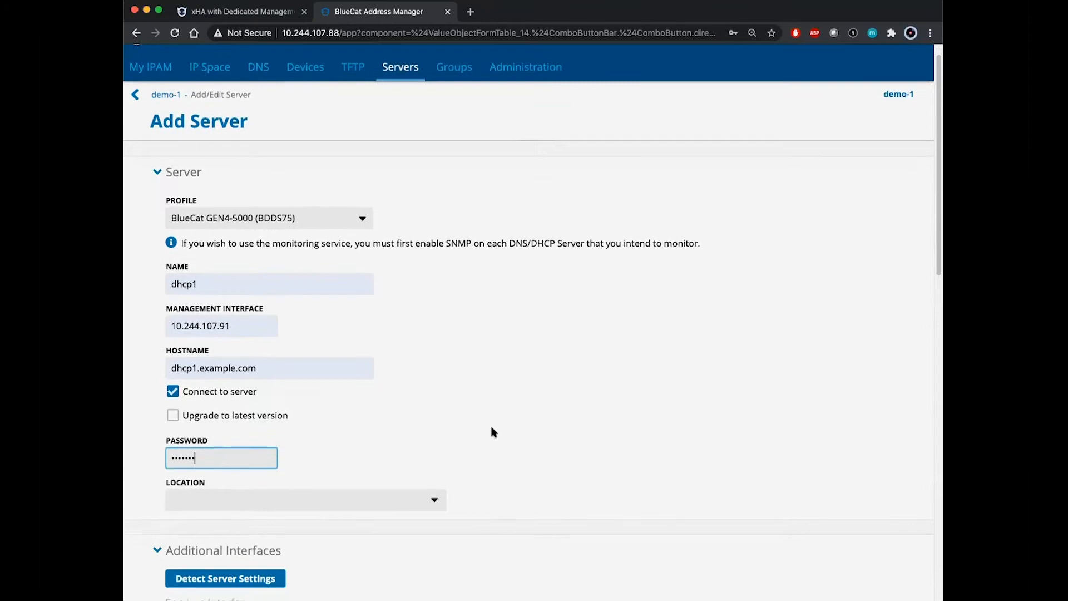
{"action": "scroll", "coordinate": [492, 431], "scroll_direction": "down", "scroll_amount": 5}
{"action": "left_click", "coordinate": [206, 315]}
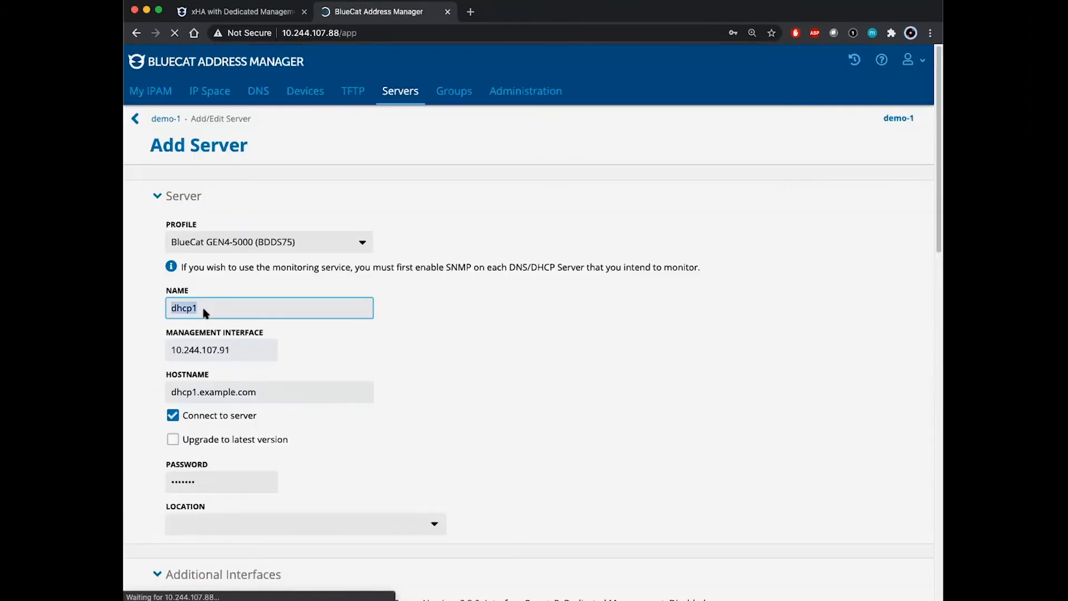
- Review dhcp1's detected settings: DNS/DHCP Server 9.2.0, services interface 10.244.107.91/255.255.252.0
{"action": "scroll", "coordinate": [420, 354], "scroll_direction": "down", "scroll_amount": 4}
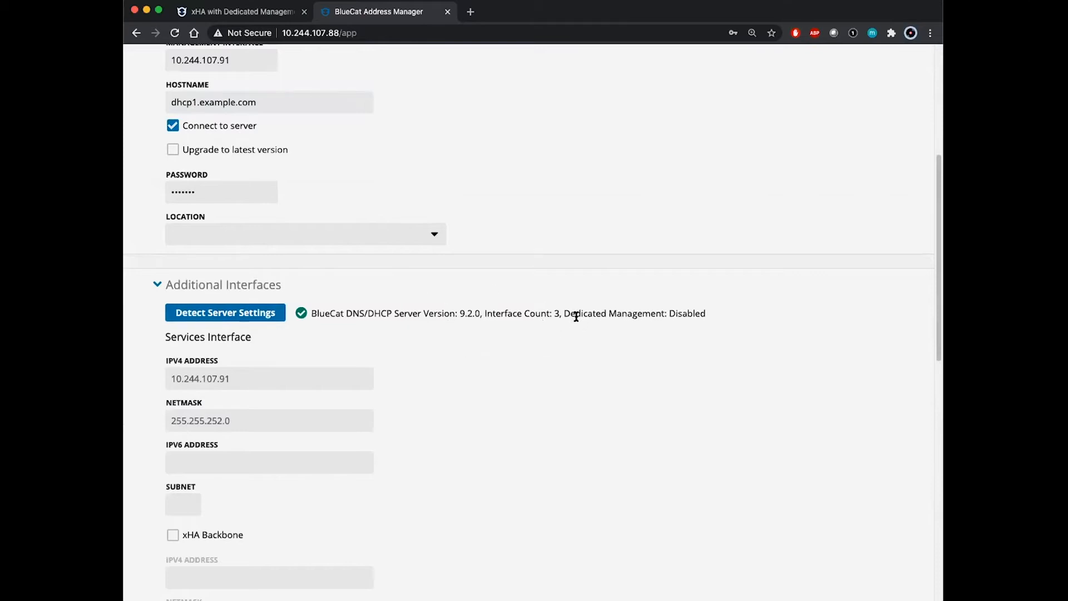
{"action": "left_click_drag", "start_coordinate": [563, 313], "coordinate": [724, 314]}
{"action": "left_click", "coordinate": [730, 342]}
{"action": "scroll", "coordinate": [645, 375], "scroll_direction": "down", "scroll_amount": 3}
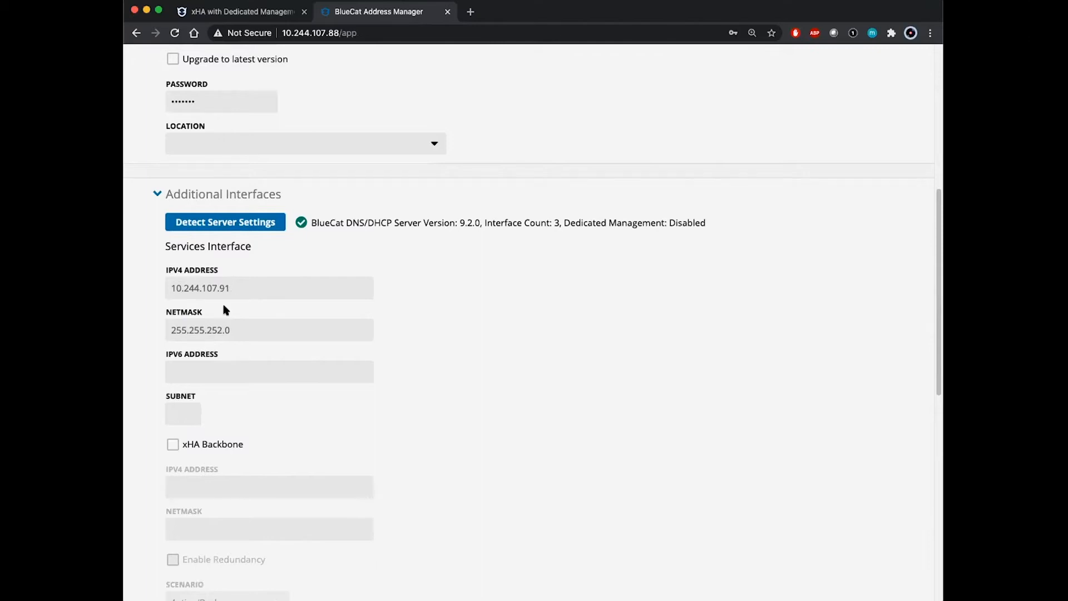
{"action": "left_click", "coordinate": [231, 288]}
{"action": "scroll", "coordinate": [470, 383], "scroll_direction": "down", "scroll_amount": 1}
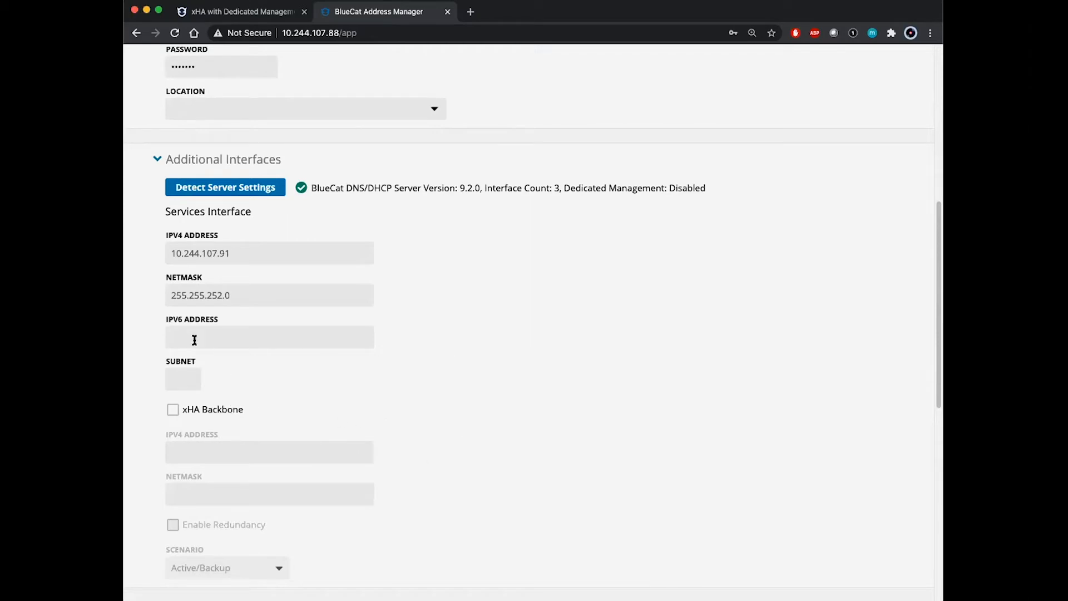
{"action": "scroll", "coordinate": [435, 386], "scroll_direction": "down", "scroll_amount": 2}
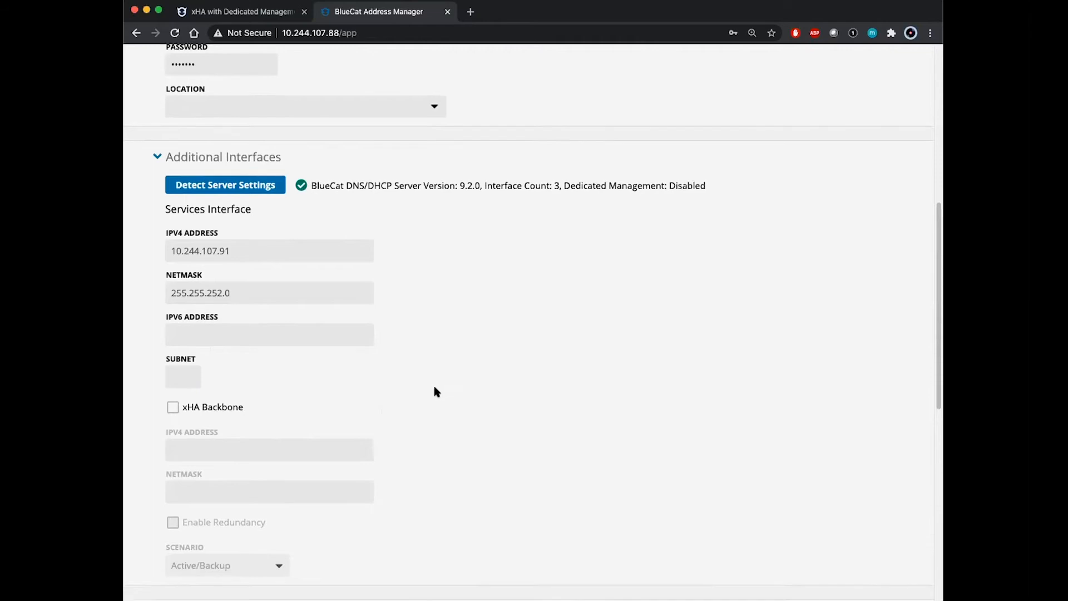
{"action": "scroll", "coordinate": [435, 385], "scroll_direction": "down", "scroll_amount": 10}
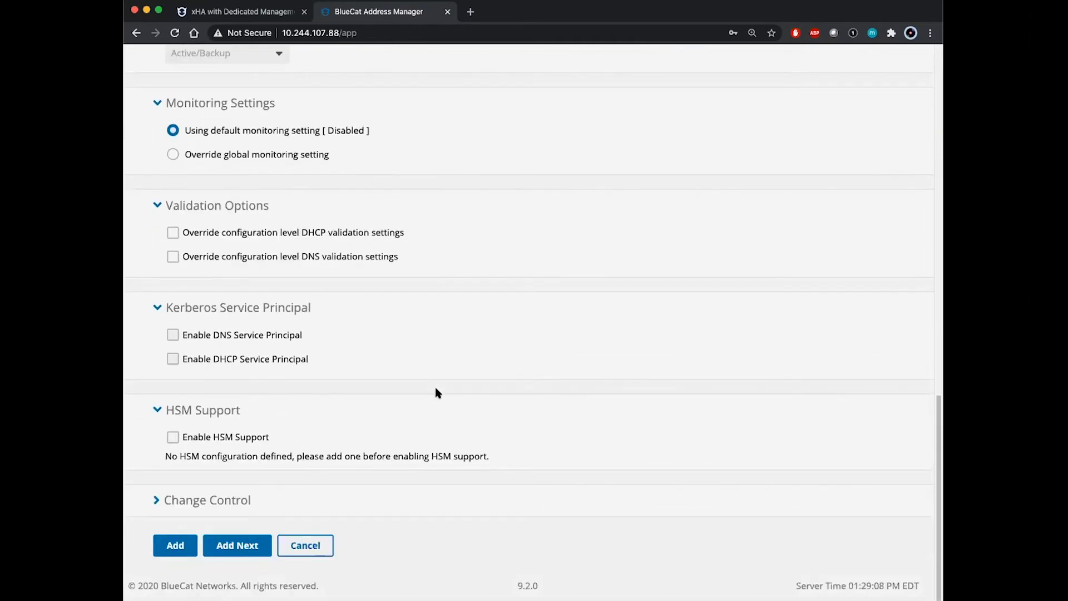
- Save dhcp1 and start a GEN4-5000 (BDDS75) server named dhcp2
{"action": "left_click", "coordinate": [228, 545]}
{"action": "left_click", "coordinate": [337, 241]}
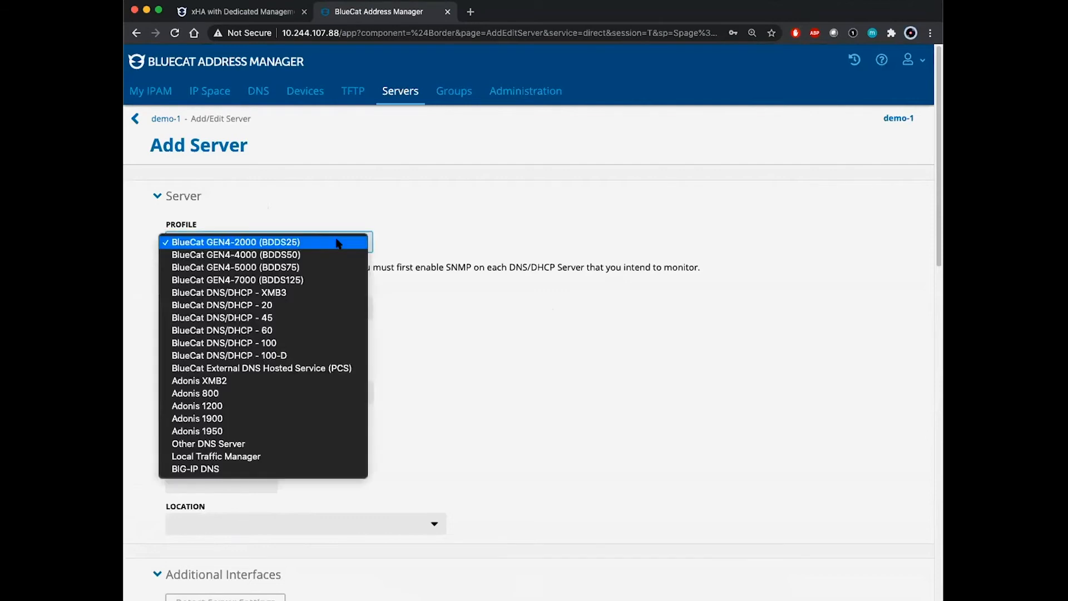
{"action": "left_click", "coordinate": [307, 271]}
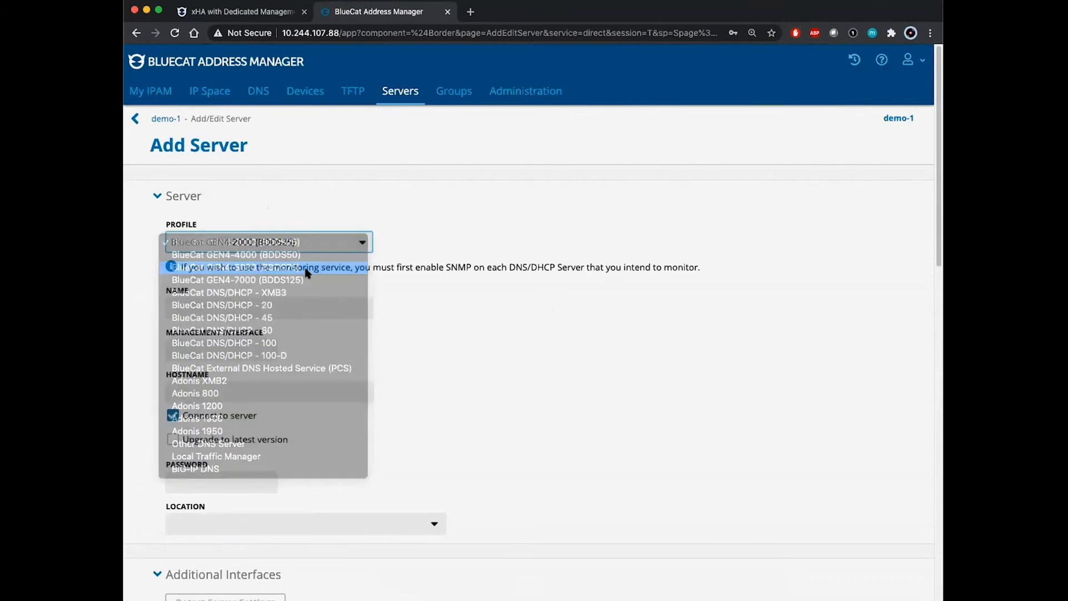
{"action": "left_click", "coordinate": [272, 306]}
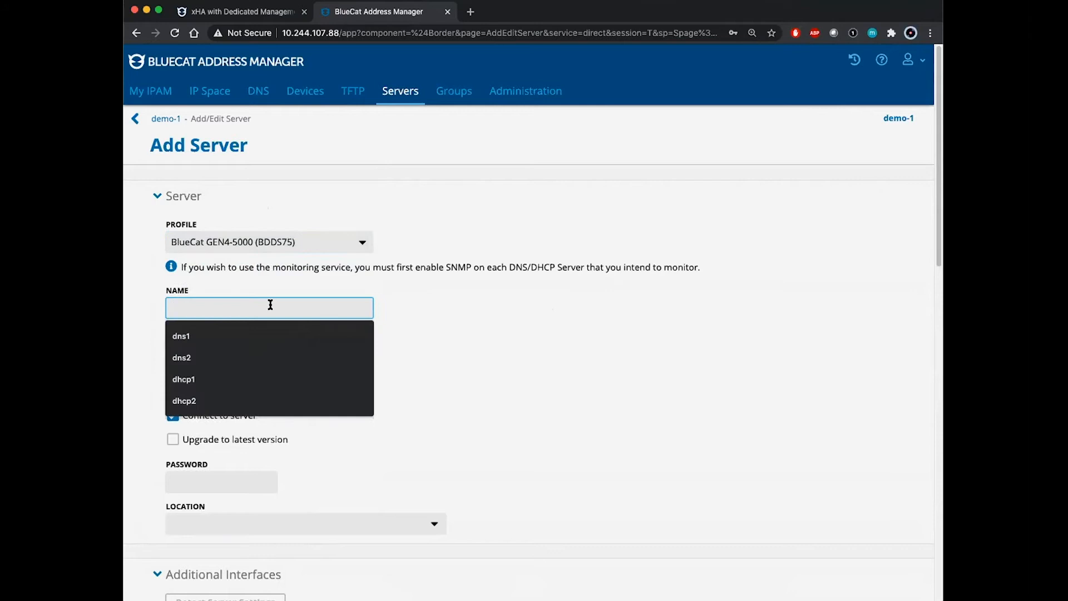
{"action": "left_click", "coordinate": [225, 399]}
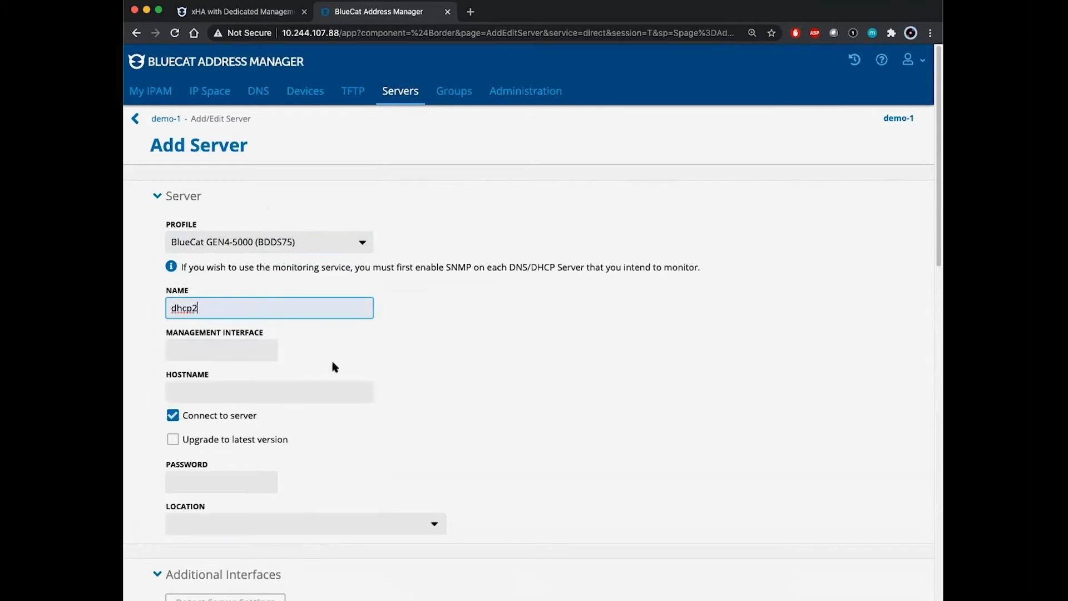
- Set dhcp2's management interface to 10.244.107.92 and hostname to dhcp2.example.com, and enter the server password
{"action": "left_click", "coordinate": [247, 349]}
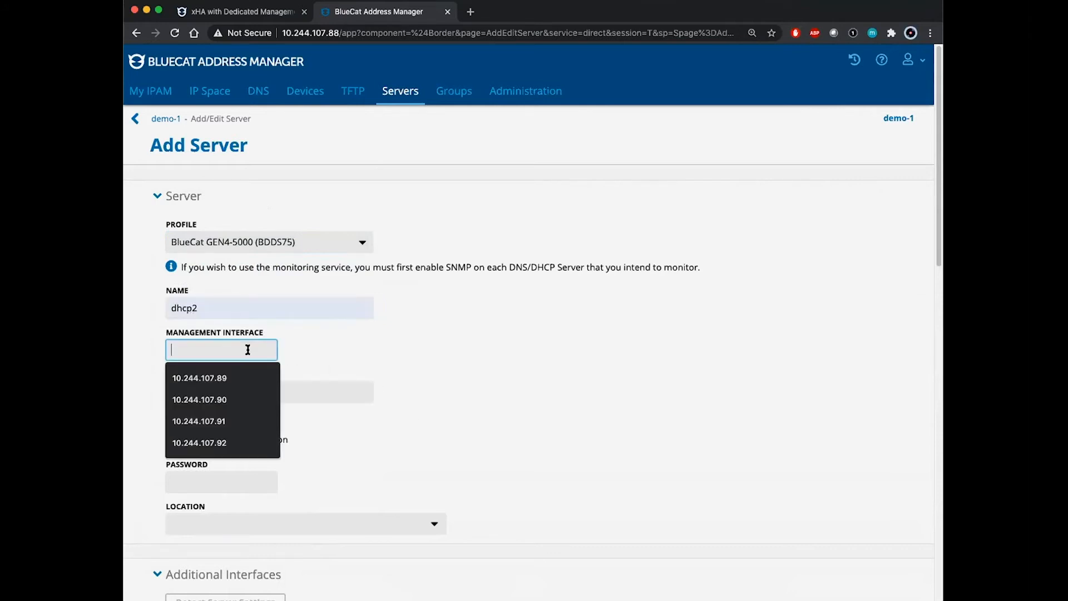
{"action": "left_click", "coordinate": [238, 445]}
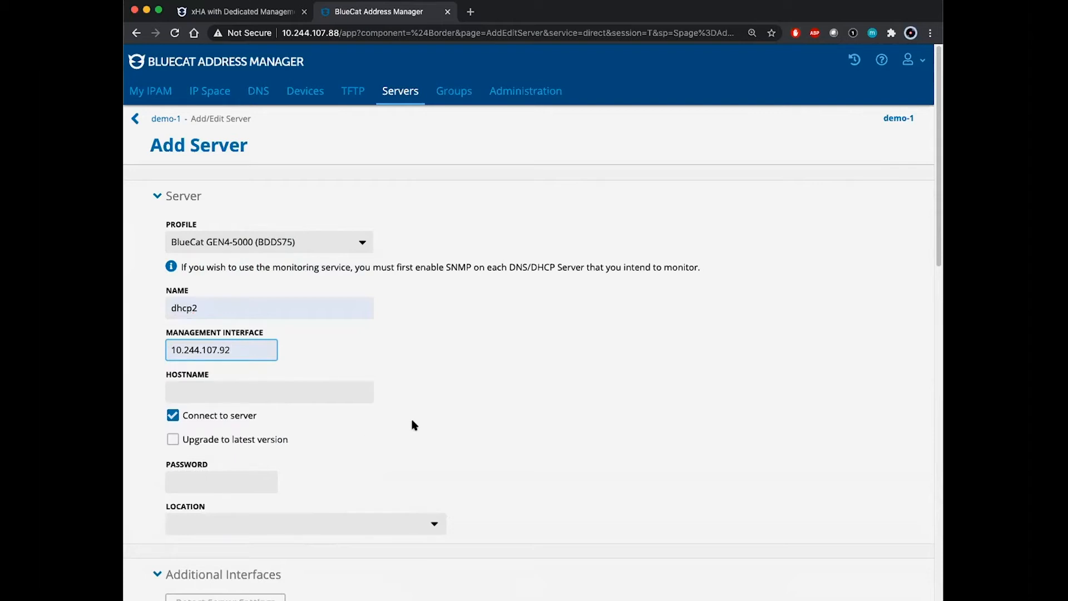
{"action": "left_click", "coordinate": [318, 390]}
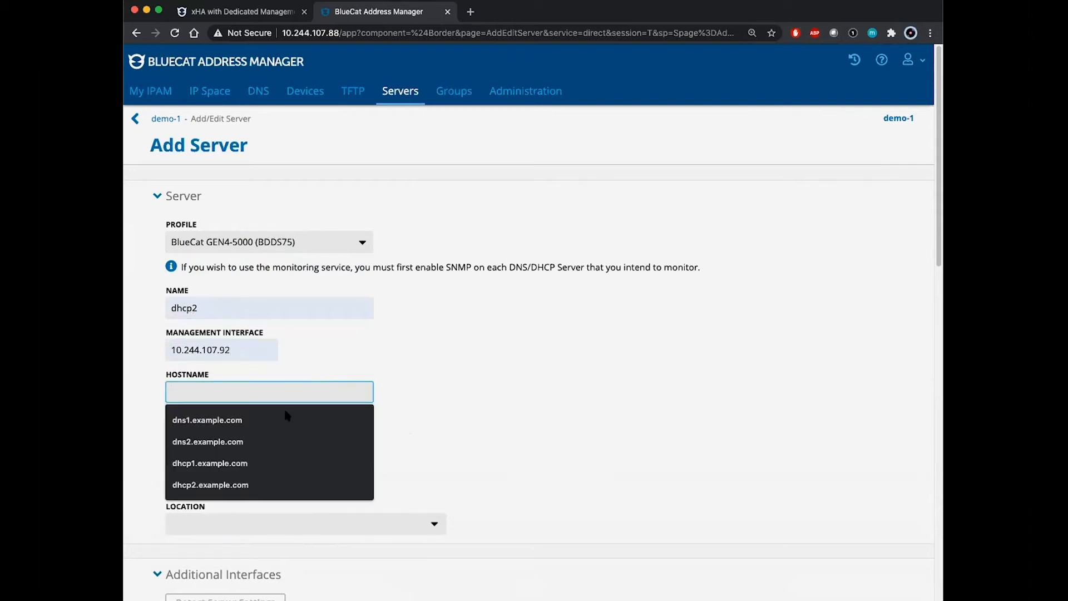
{"action": "left_click", "coordinate": [261, 486]}
{"action": "left_click", "coordinate": [247, 479]}
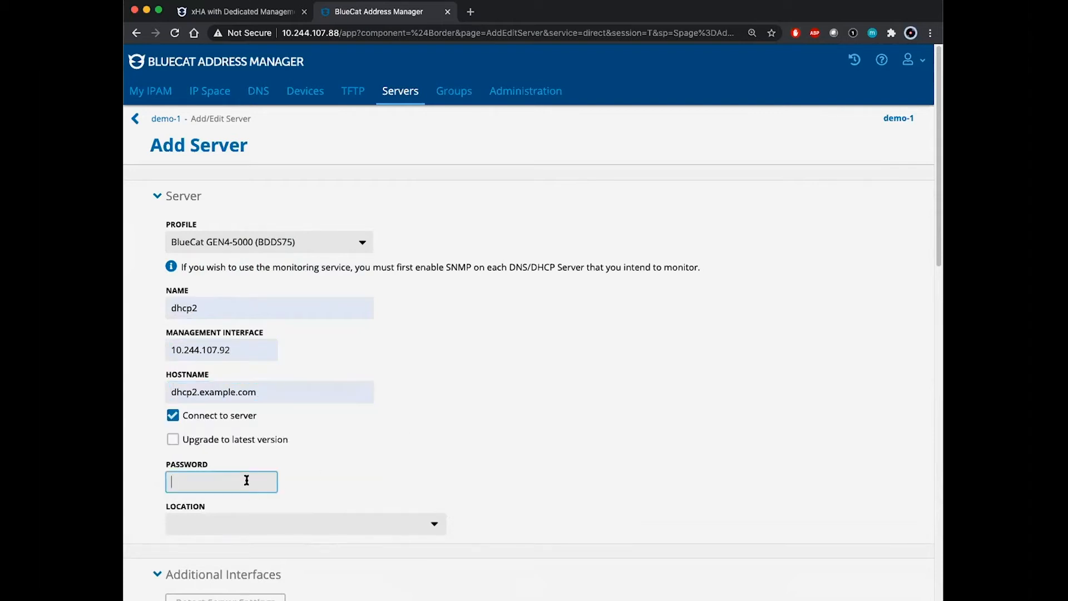
{"action": "type", "text": "bluecat"}
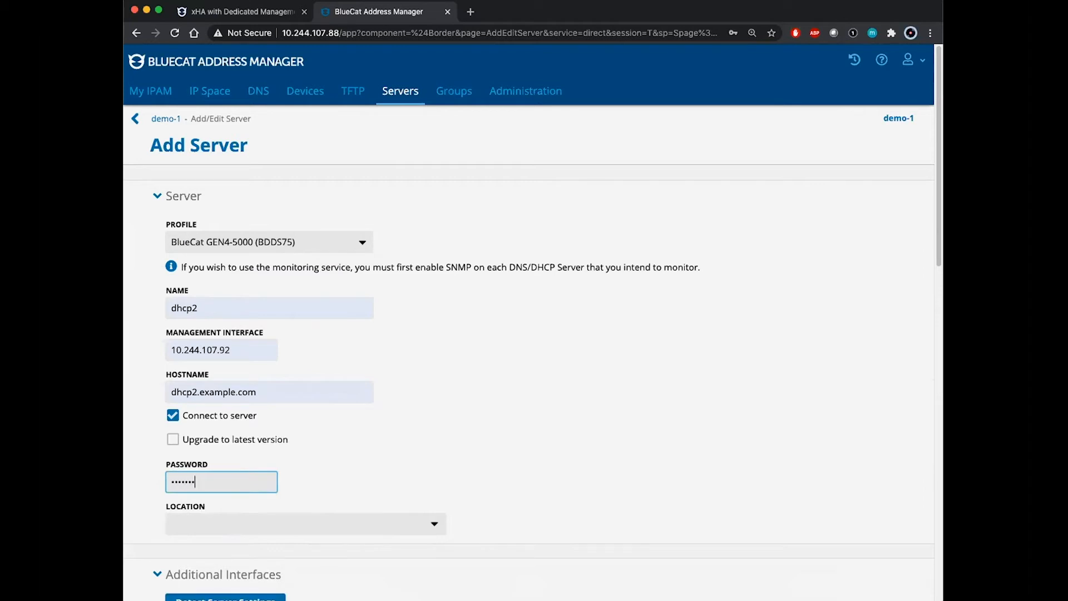
{"action": "left_click", "coordinate": [501, 444]}
- Detect dhcp2's interface settings and save it to the demo-1 server list
{"action": "scroll", "coordinate": [500, 444], "scroll_direction": "down", "scroll_amount": 4}
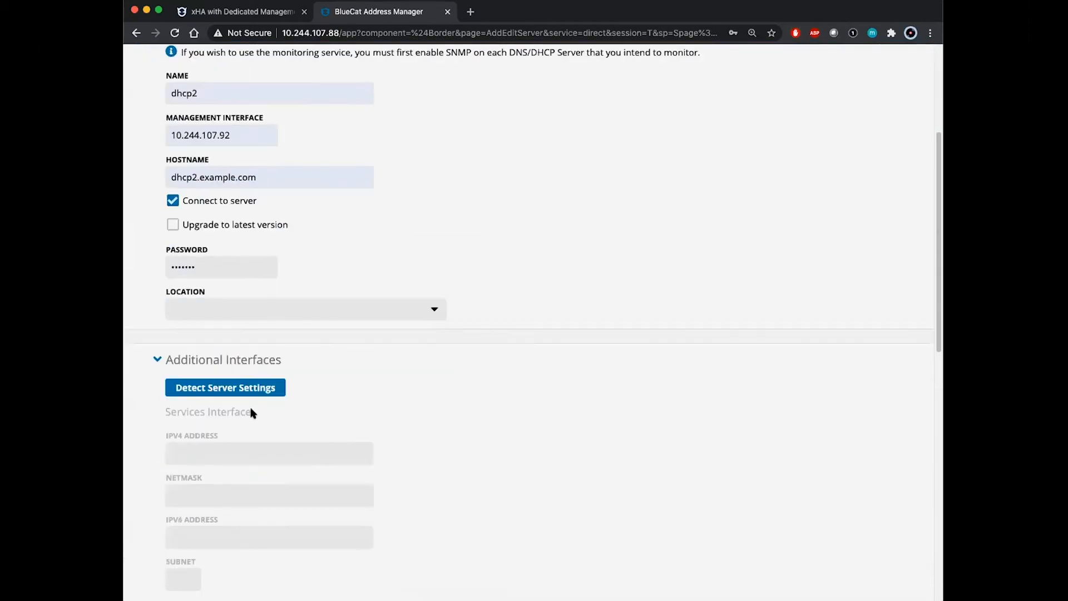
{"action": "left_click", "coordinate": [221, 391]}
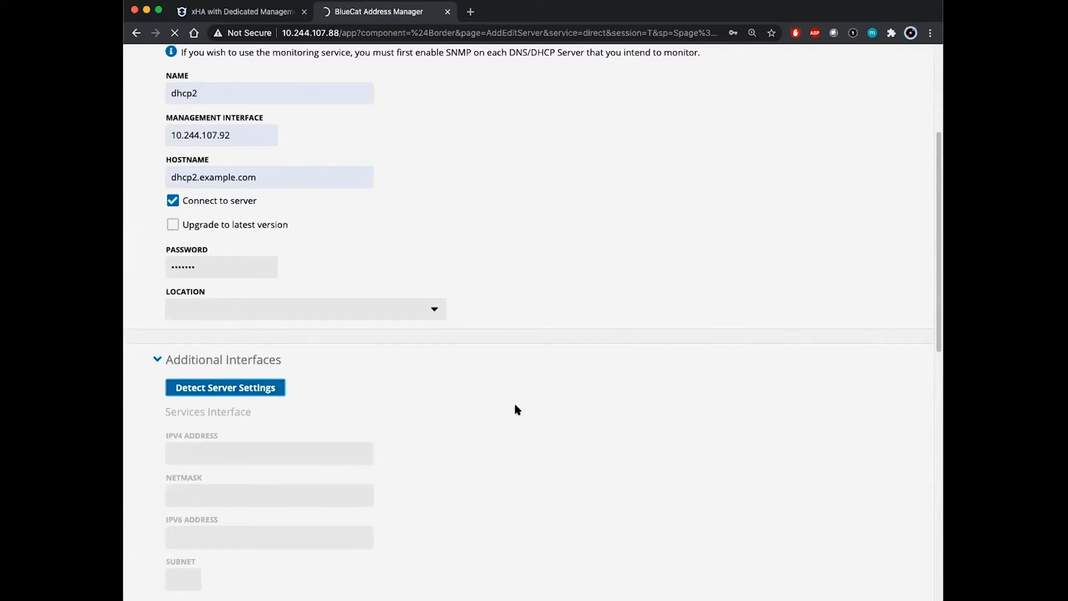
{"action": "scroll", "coordinate": [515, 410], "scroll_direction": "down", "scroll_amount": 15}
{"action": "scroll", "coordinate": [515, 408], "scroll_direction": "down", "scroll_amount": 2}
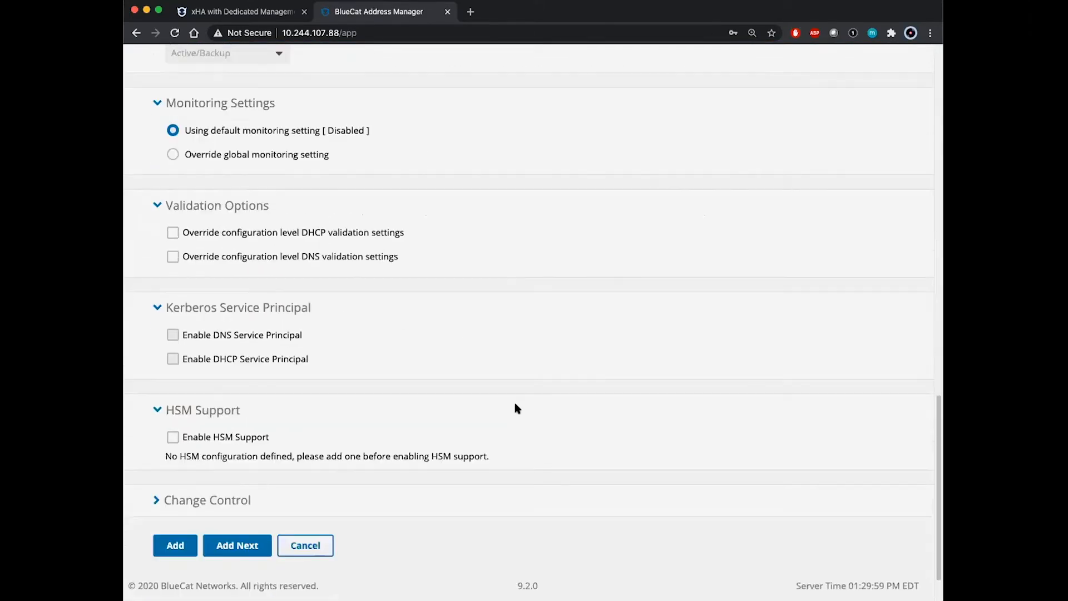
{"action": "left_click", "coordinate": [175, 545]}
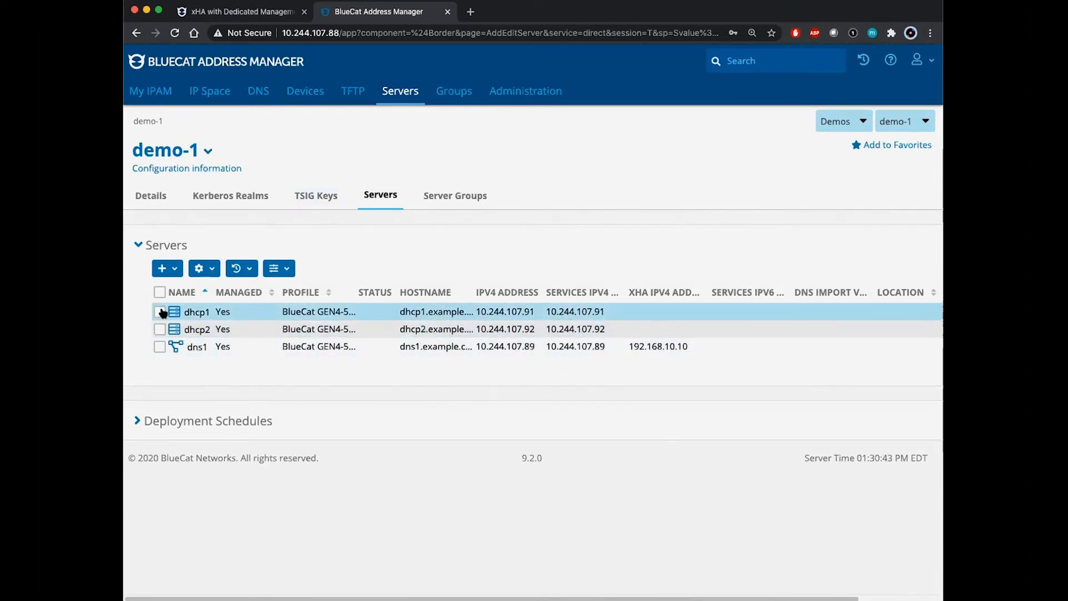
- Open dhcp1's empty Deployment Options page and list the option types to add
{"action": "left_click", "coordinate": [195, 315]}
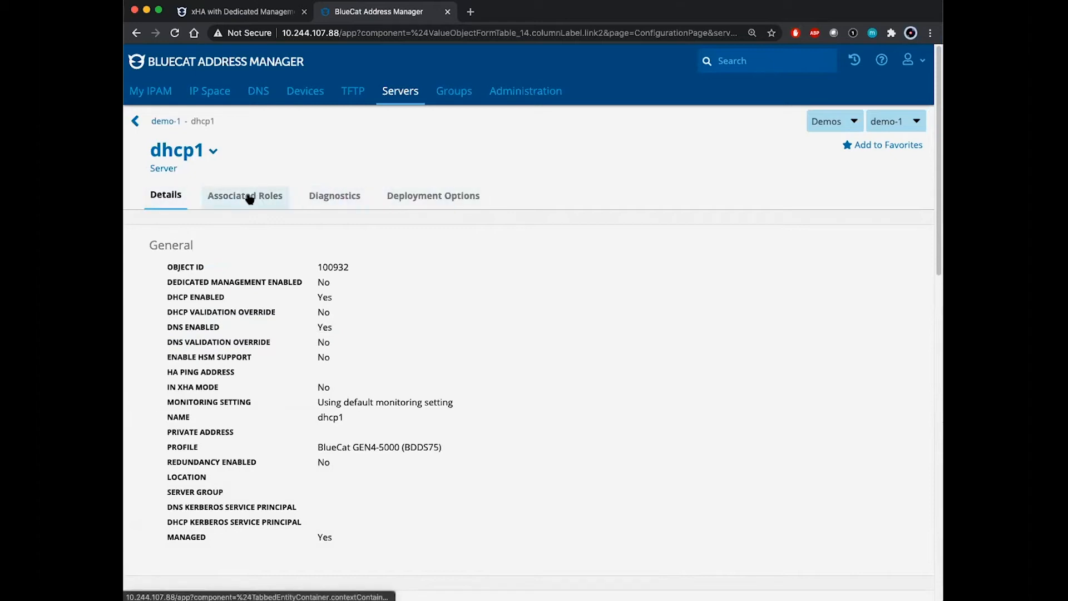
{"action": "left_click", "coordinate": [427, 202]}
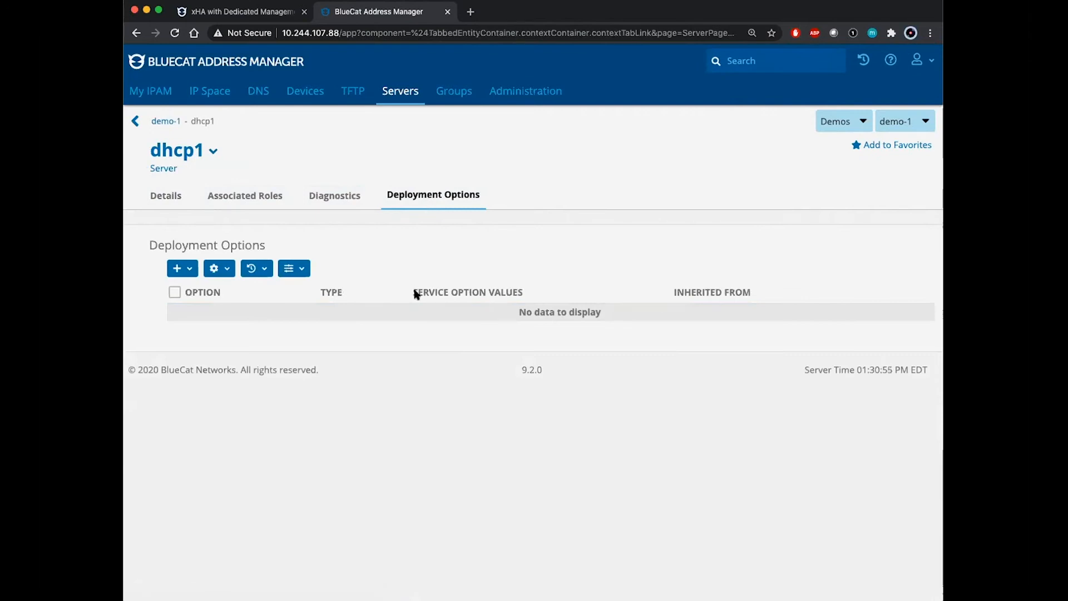
{"action": "left_click", "coordinate": [189, 270]}
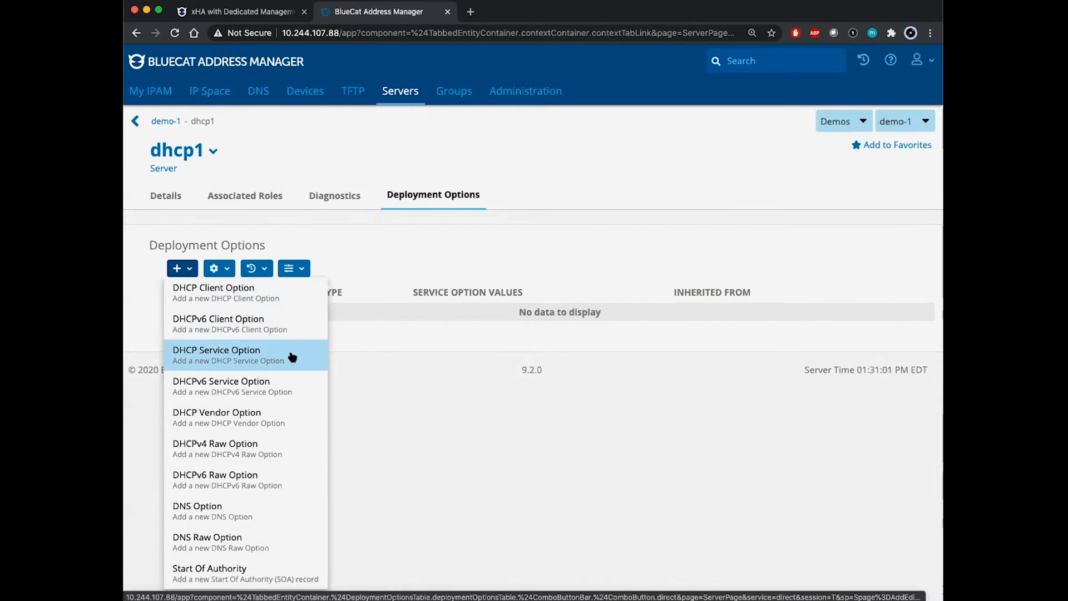
- Add a DHCP service option Load Balance Override of 3 seconds to dhcp1
{"action": "left_click", "coordinate": [260, 356]}
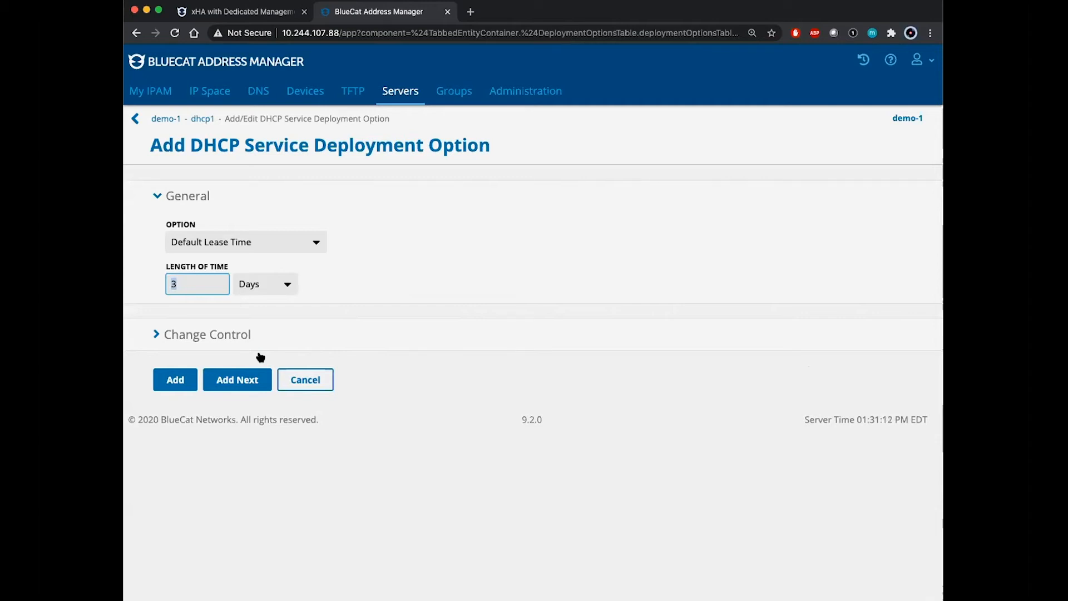
{"action": "left_click", "coordinate": [319, 245]}
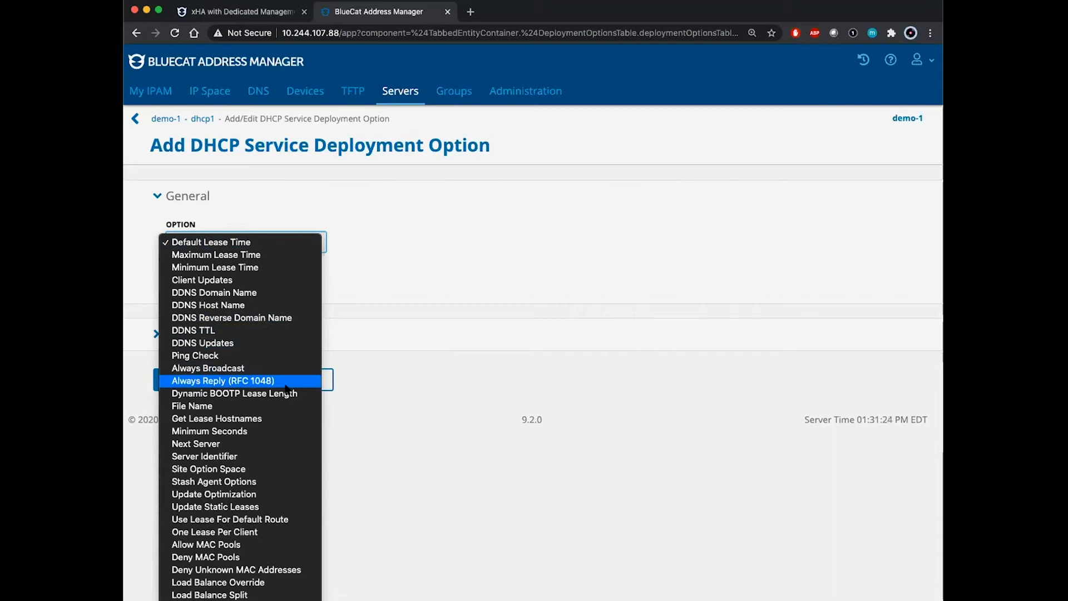
{"action": "scroll", "coordinate": [270, 562], "scroll_direction": "down", "scroll_amount": 3}
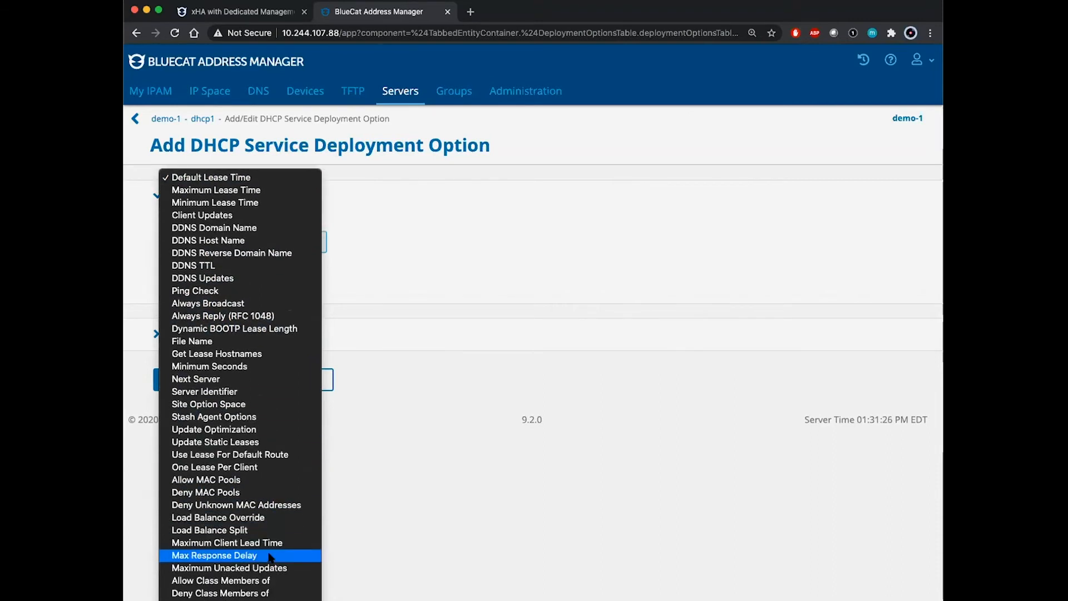
{"action": "left_click", "coordinate": [251, 517]}
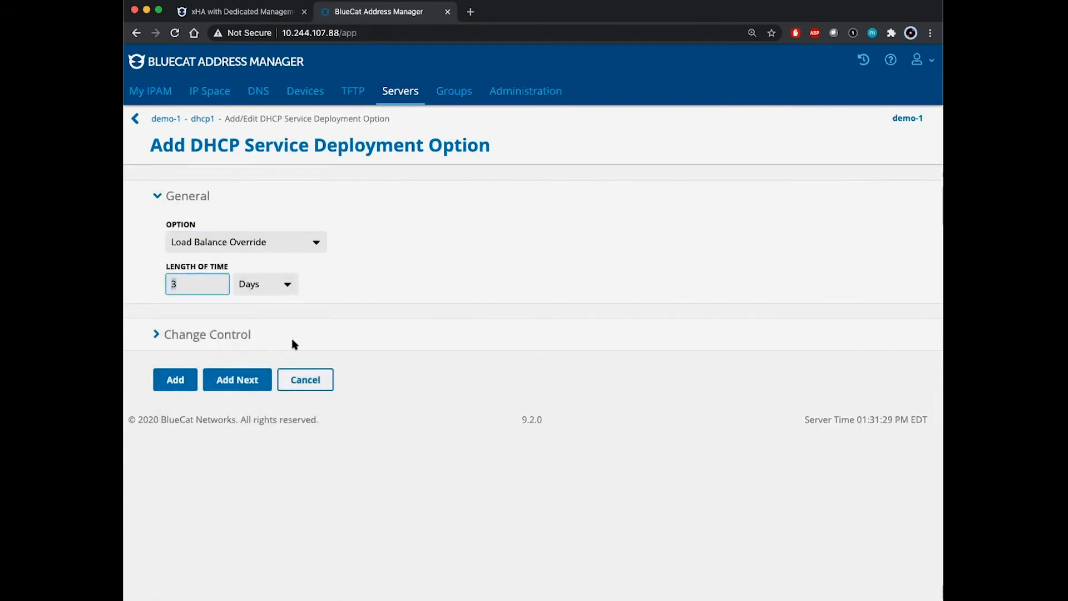
{"action": "left_click", "coordinate": [290, 287]}
{"action": "left_click", "coordinate": [269, 248]}
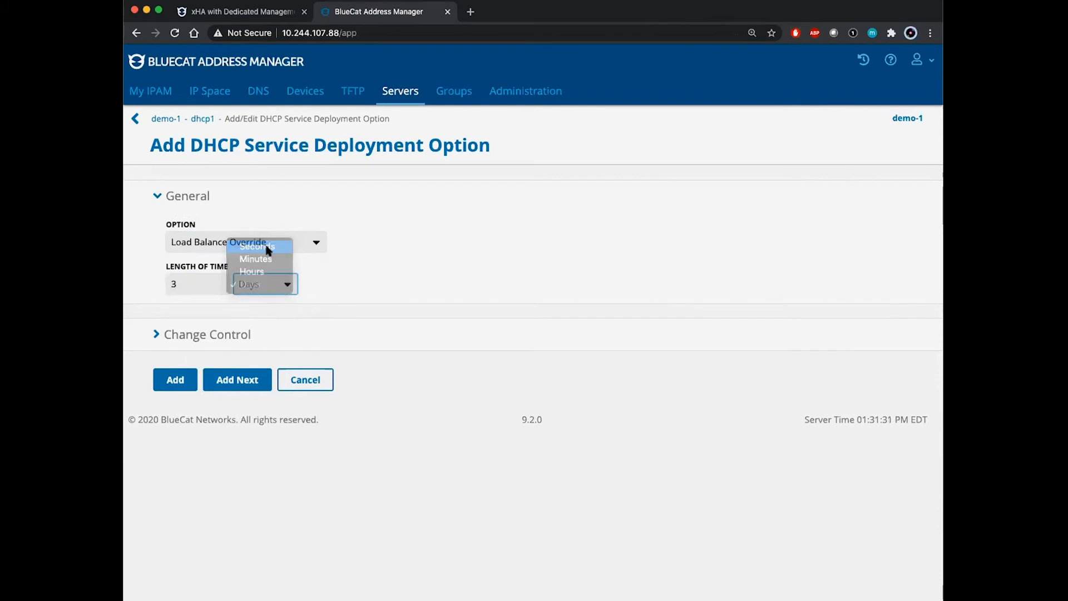
{"action": "left_click", "coordinate": [238, 382]}
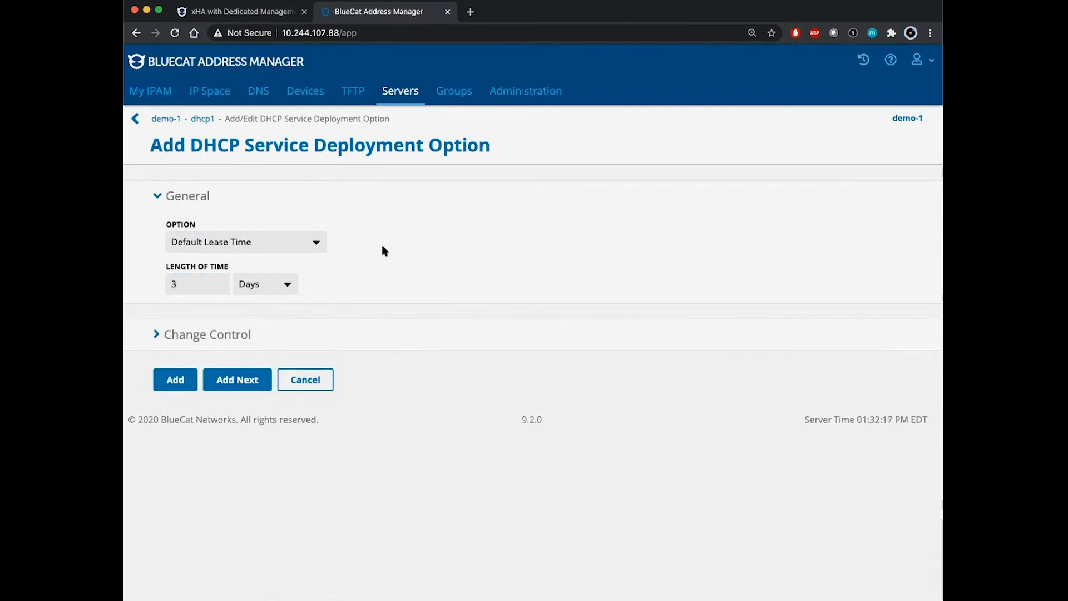
- Add a Load Balance Split option with value 128 to dhcp1
{"action": "left_click", "coordinate": [317, 242]}
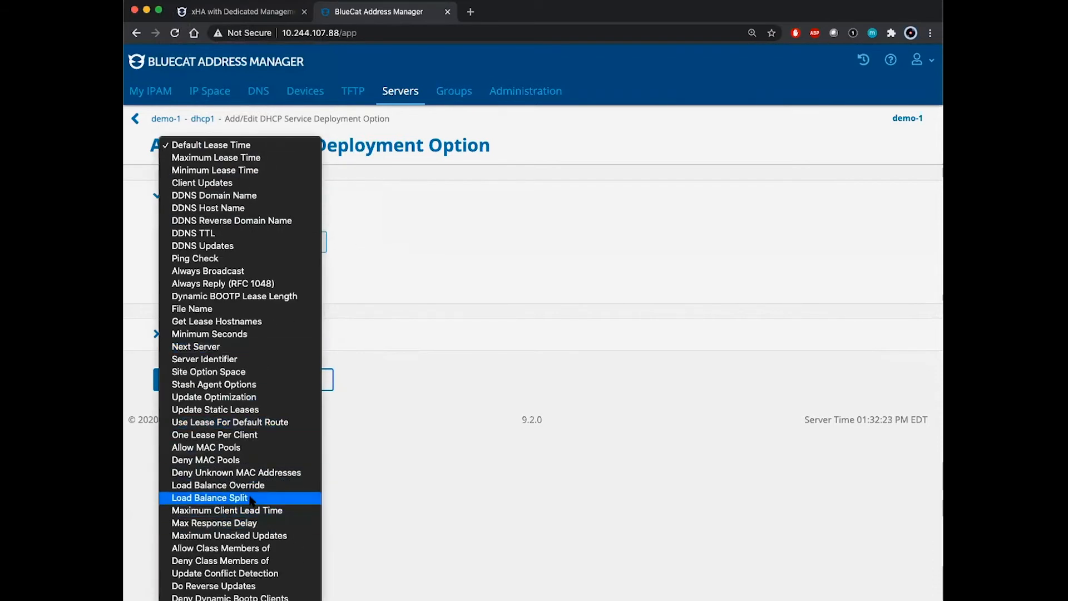
{"action": "left_click", "coordinate": [253, 500]}
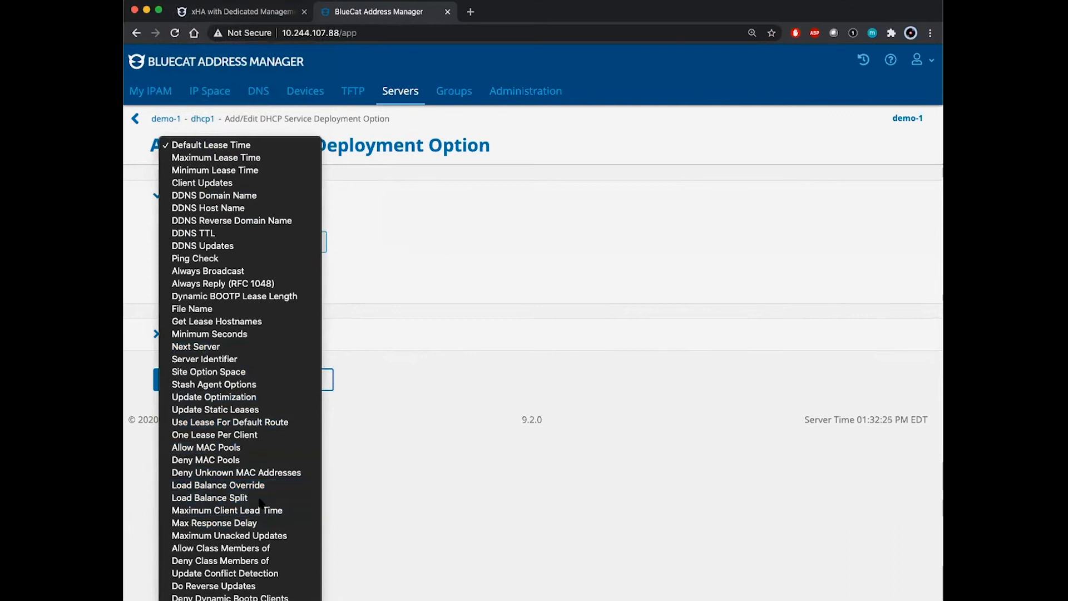
{"action": "left_click", "coordinate": [228, 284]}
{"action": "left_click", "coordinate": [211, 314]}
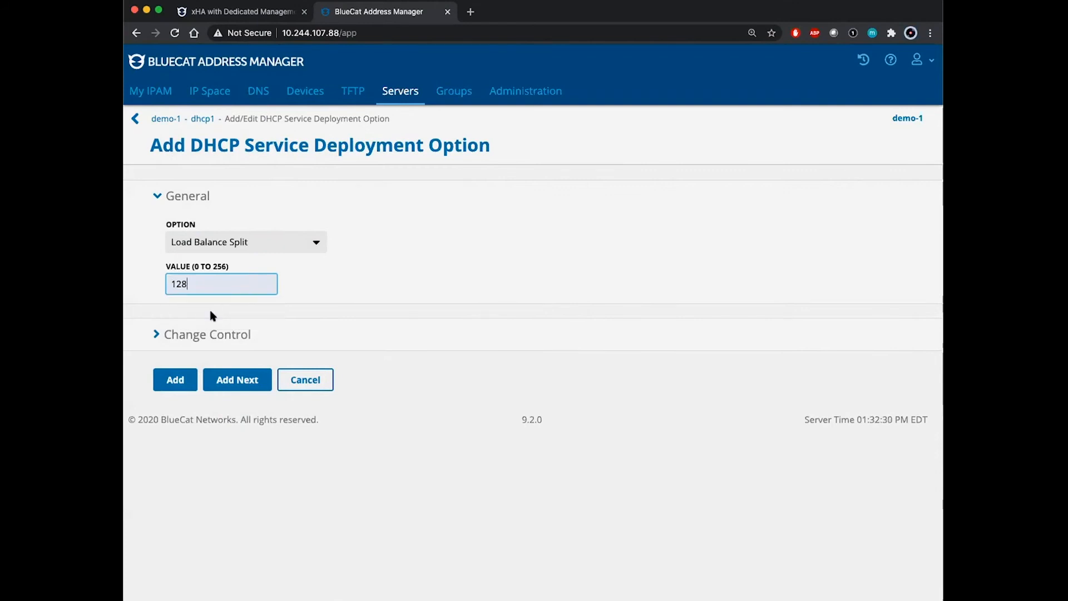
{"action": "left_click", "coordinate": [424, 297]}
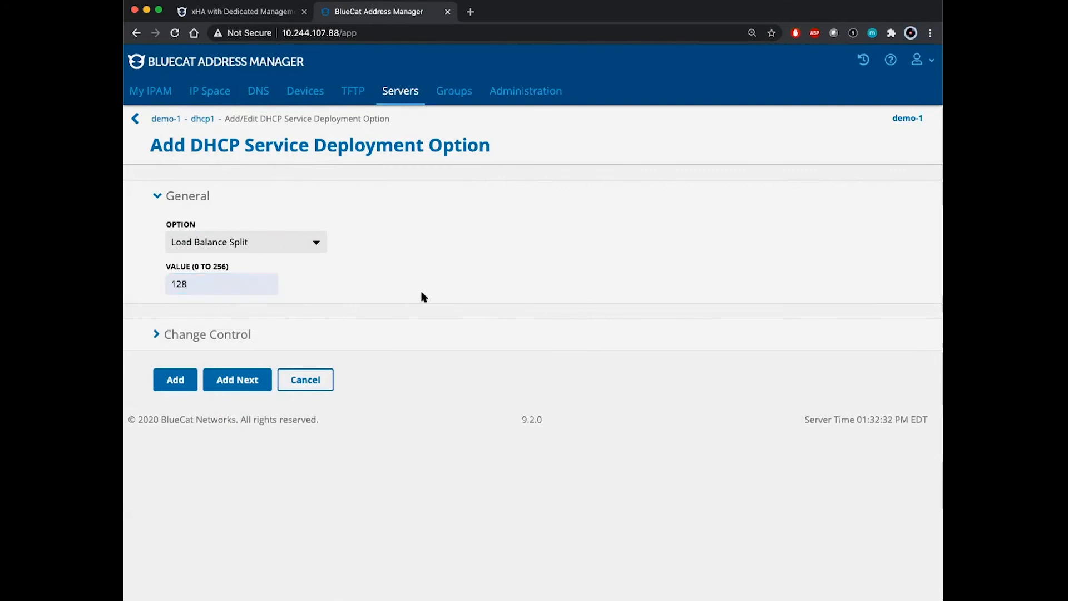
{"action": "left_click", "coordinate": [240, 383]}
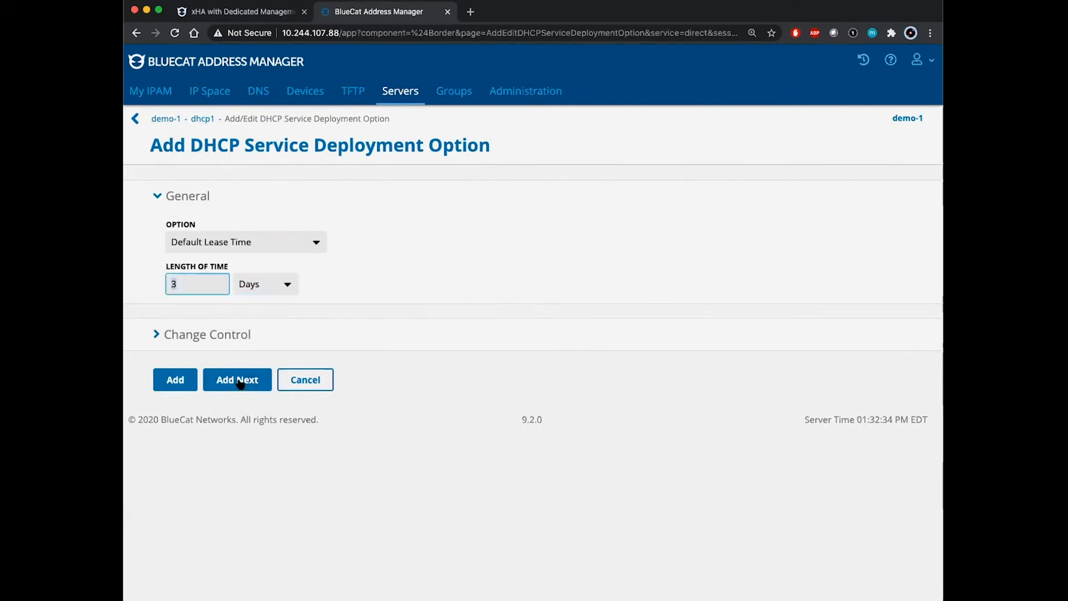
- Add a Maximum Client Lead Time option of 1800 seconds to dhcp1
{"action": "left_click", "coordinate": [290, 247]}
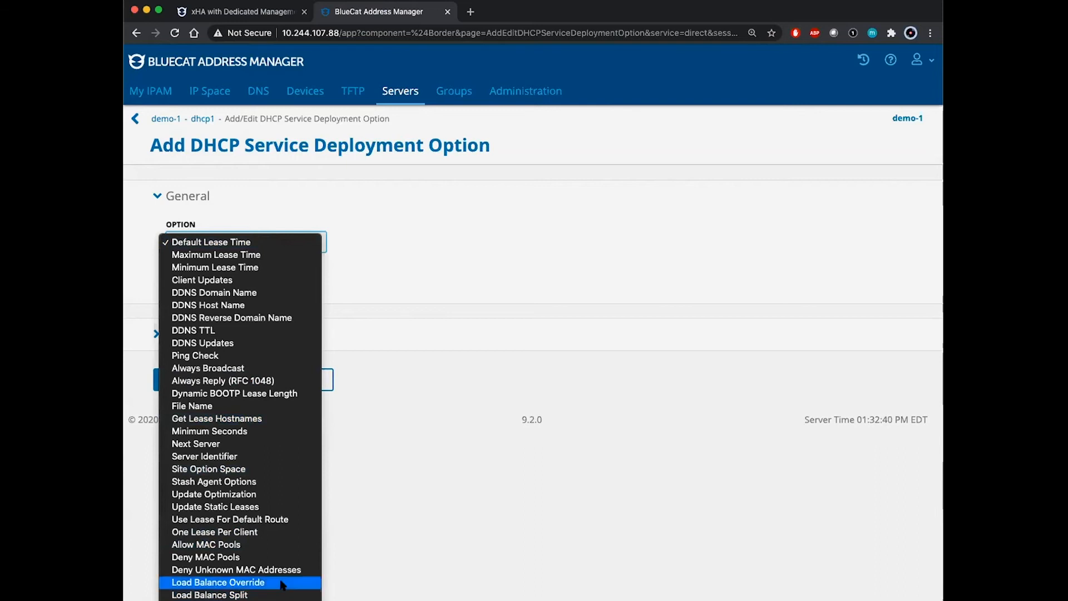
{"action": "left_click", "coordinate": [228, 600]}
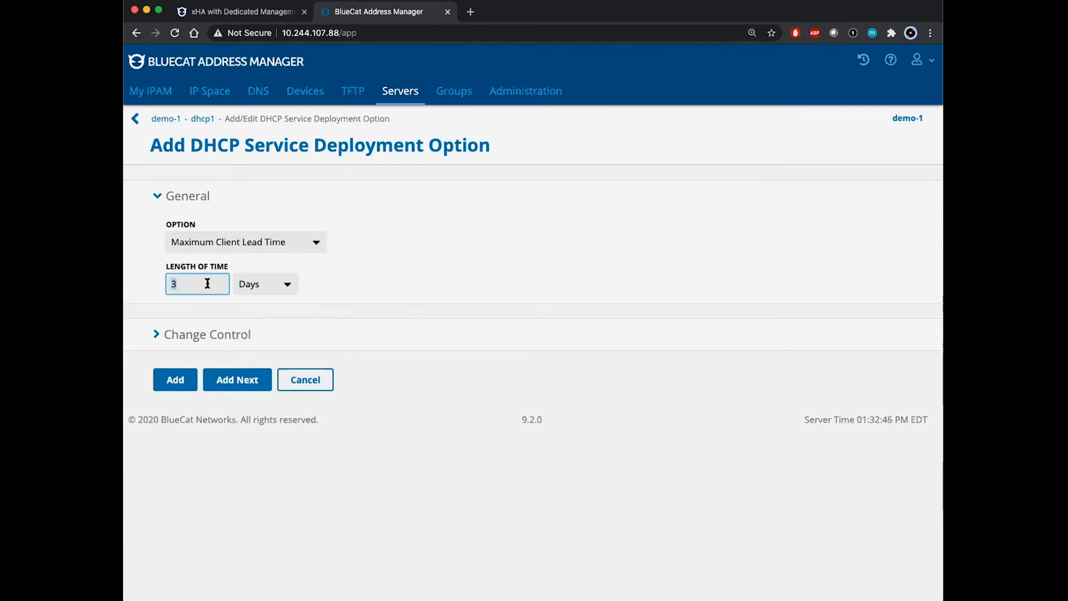
{"action": "type", "text": "1800"}
{"action": "left_click", "coordinate": [234, 311]}
{"action": "left_click", "coordinate": [274, 283]}
{"action": "left_click", "coordinate": [271, 246]}
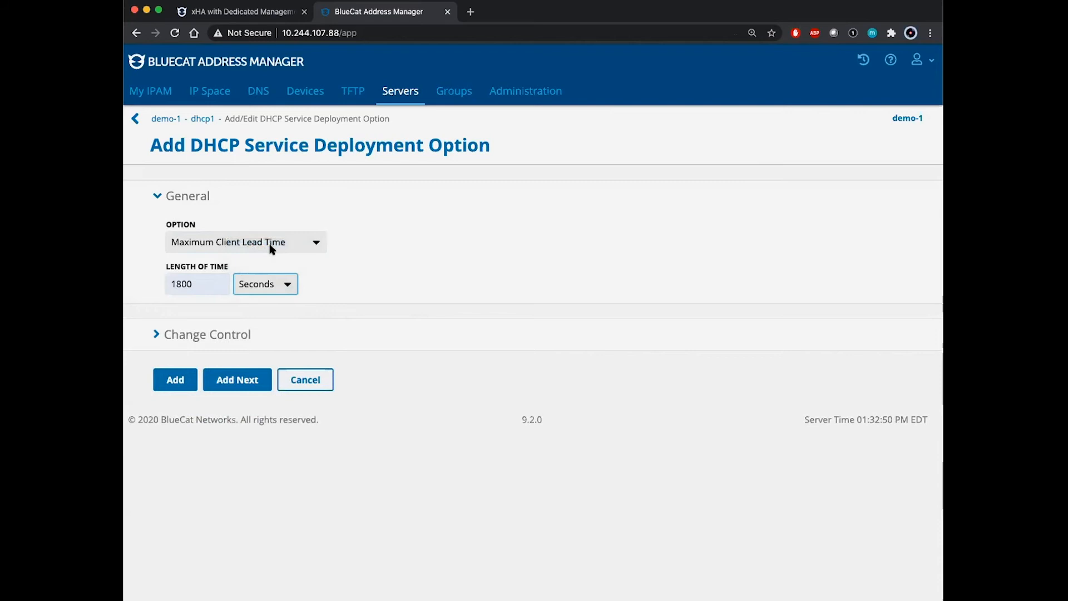
{"action": "left_click", "coordinate": [235, 380]}
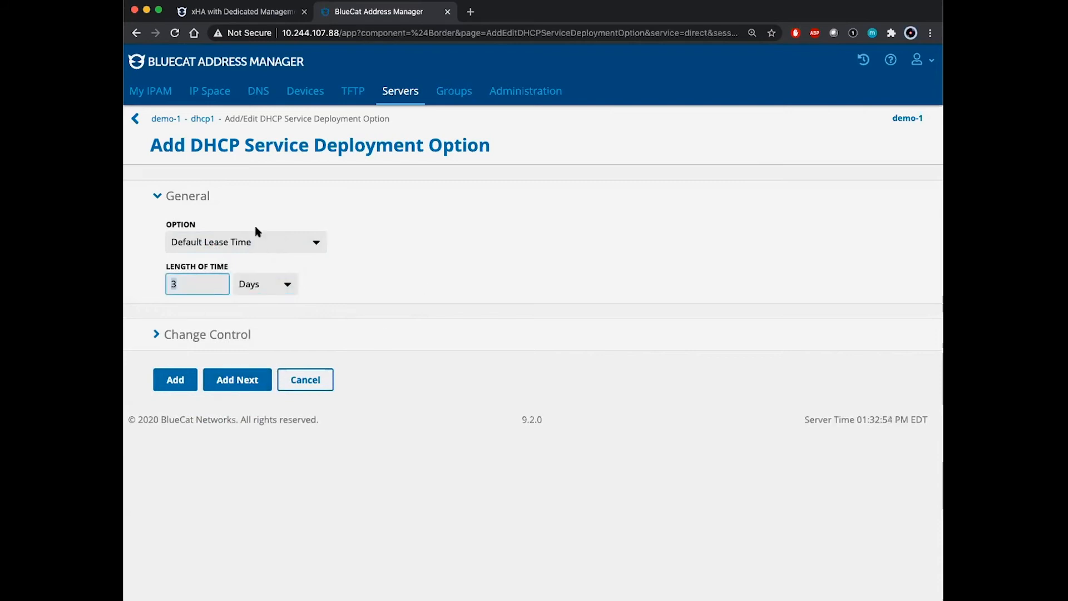
- Add a Max Response Delay option of 60 seconds to dhcp1
{"action": "left_click", "coordinate": [264, 241]}
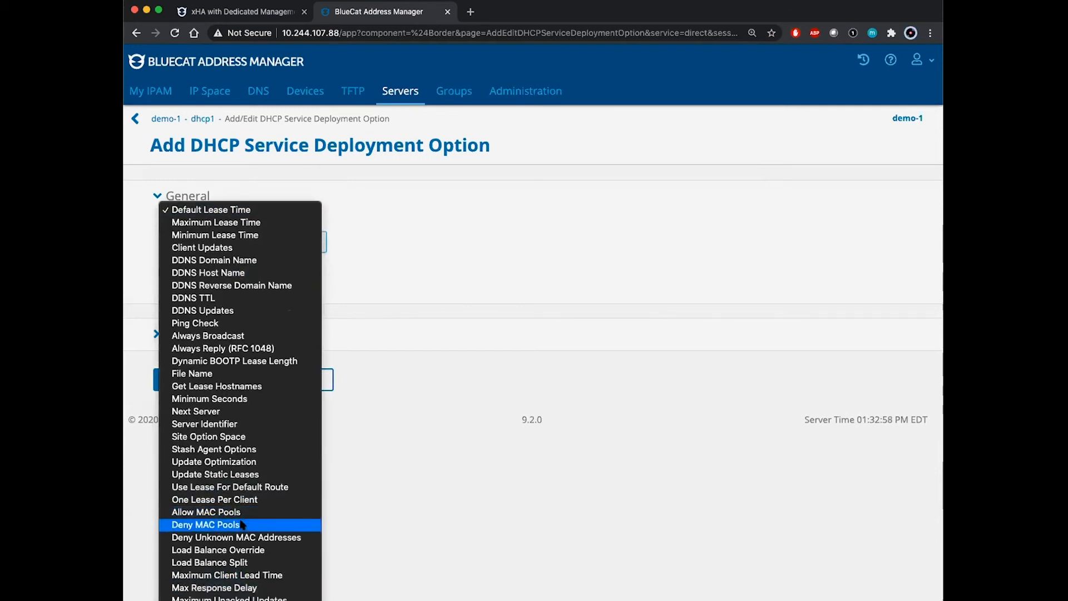
{"action": "left_click", "coordinate": [269, 588]}
{"action": "type", "text": "60"}
{"action": "left_click", "coordinate": [288, 284]}
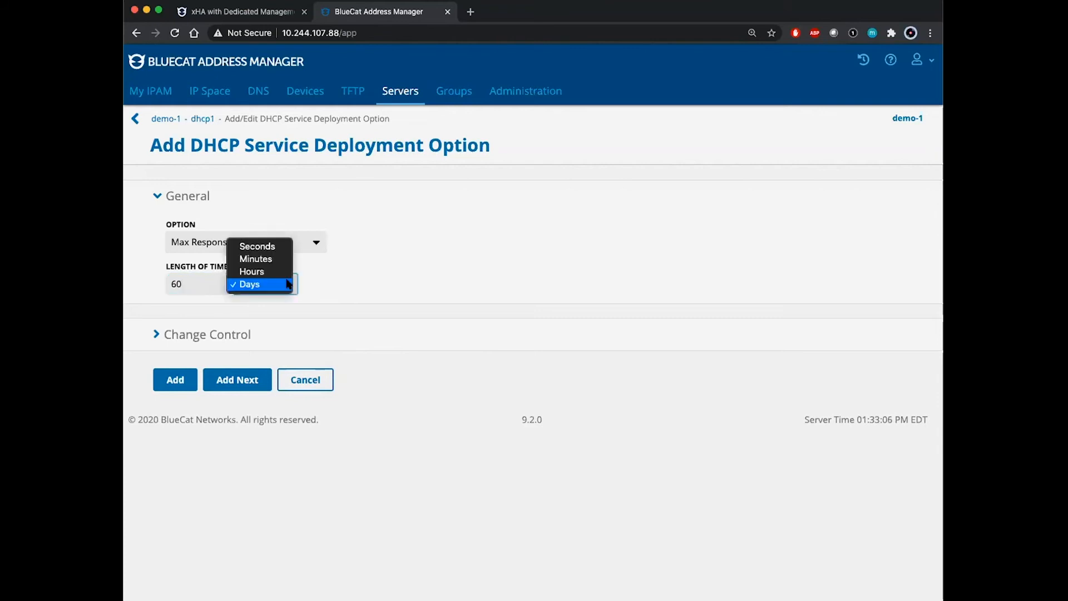
{"action": "left_click", "coordinate": [261, 245]}
{"action": "left_click", "coordinate": [242, 379]}
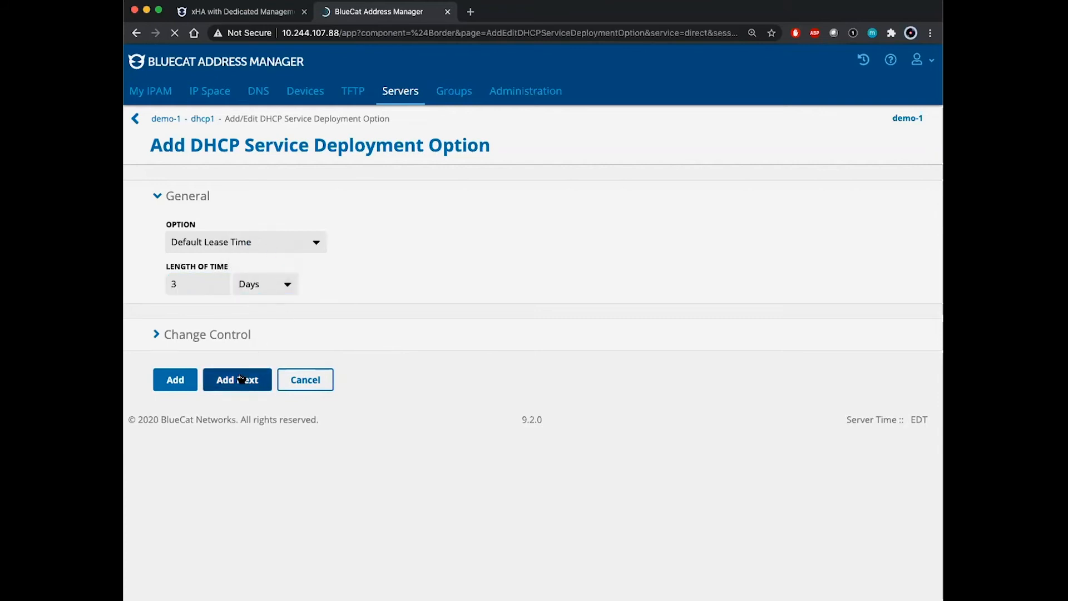
- Add a Maximum Unacked Updates option with value 10 to dhcp1
{"action": "left_click", "coordinate": [268, 246]}
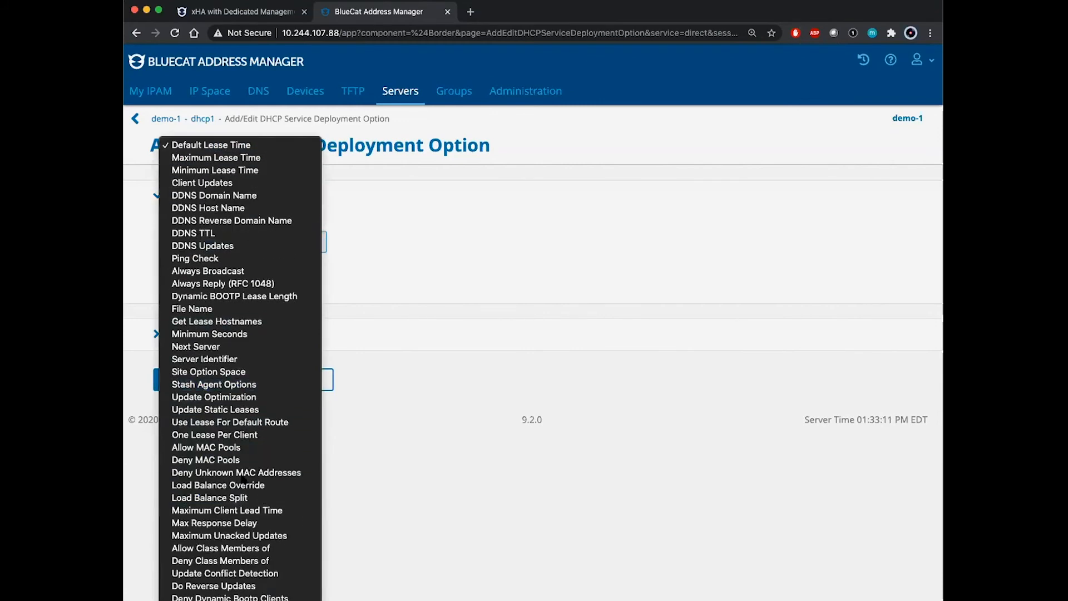
{"action": "left_click", "coordinate": [297, 536]}
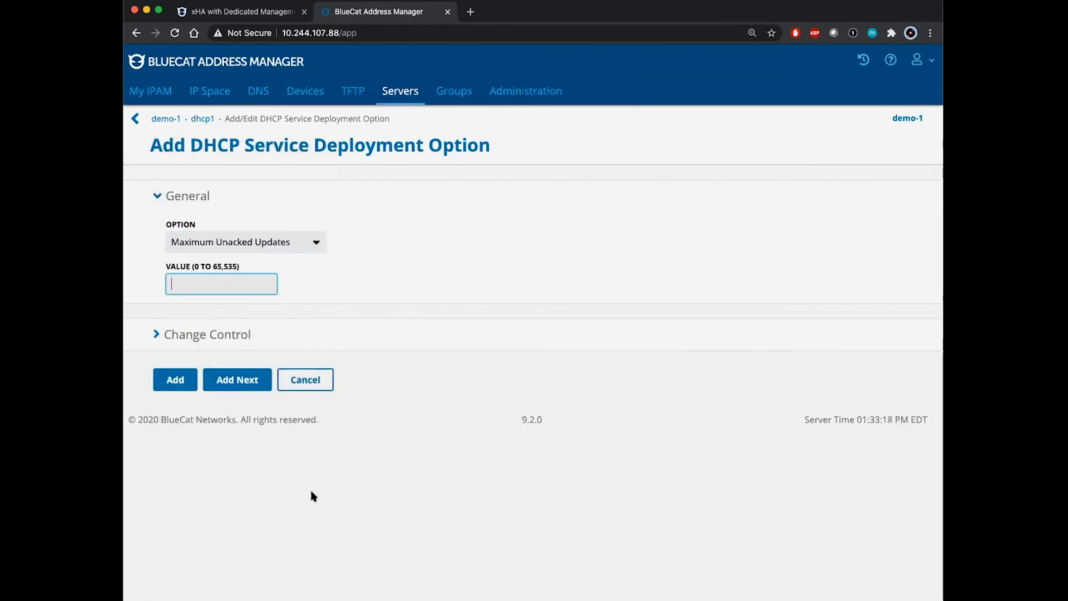
{"action": "type", "text": "10"}
{"action": "left_click", "coordinate": [170, 379]}
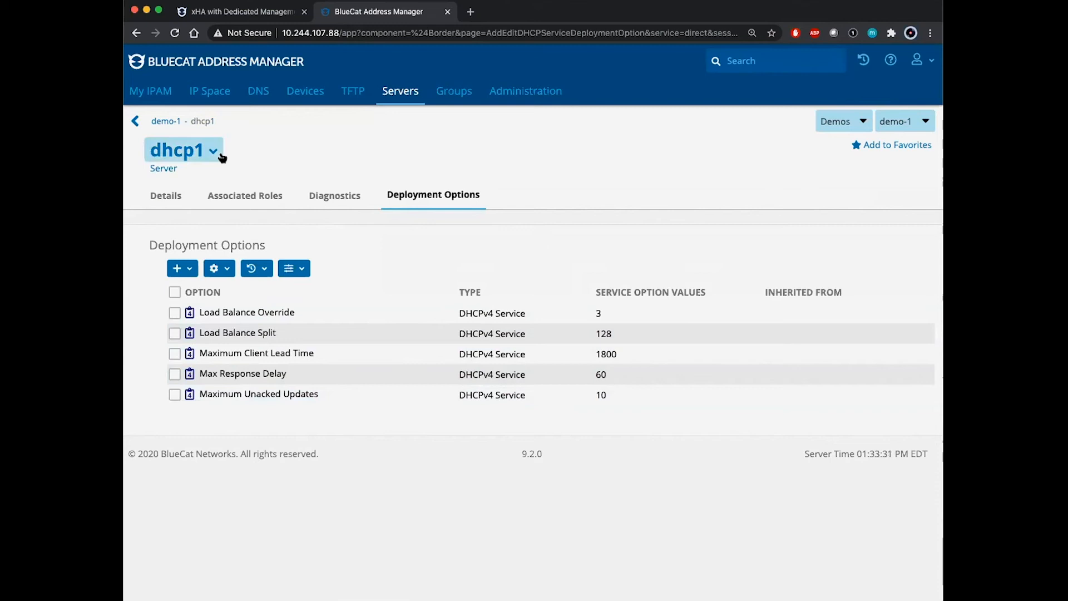
- Confirm dhcp2 has the five load-balance options, then view demo-1's IPv4 block 10.0.0.0/24
{"action": "left_click", "coordinate": [401, 85]}
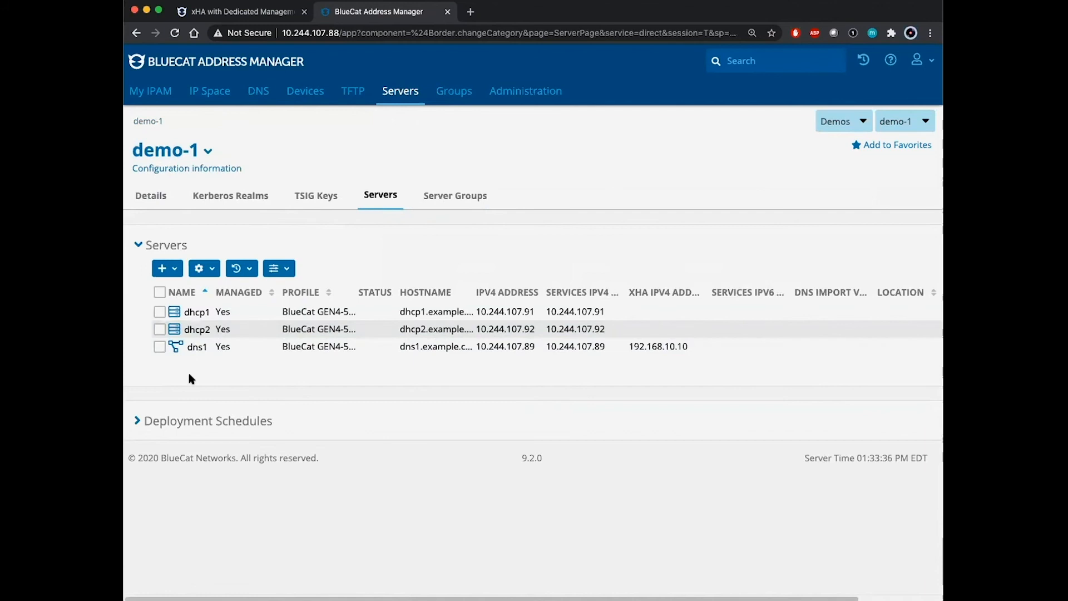
{"action": "left_click", "coordinate": [195, 329]}
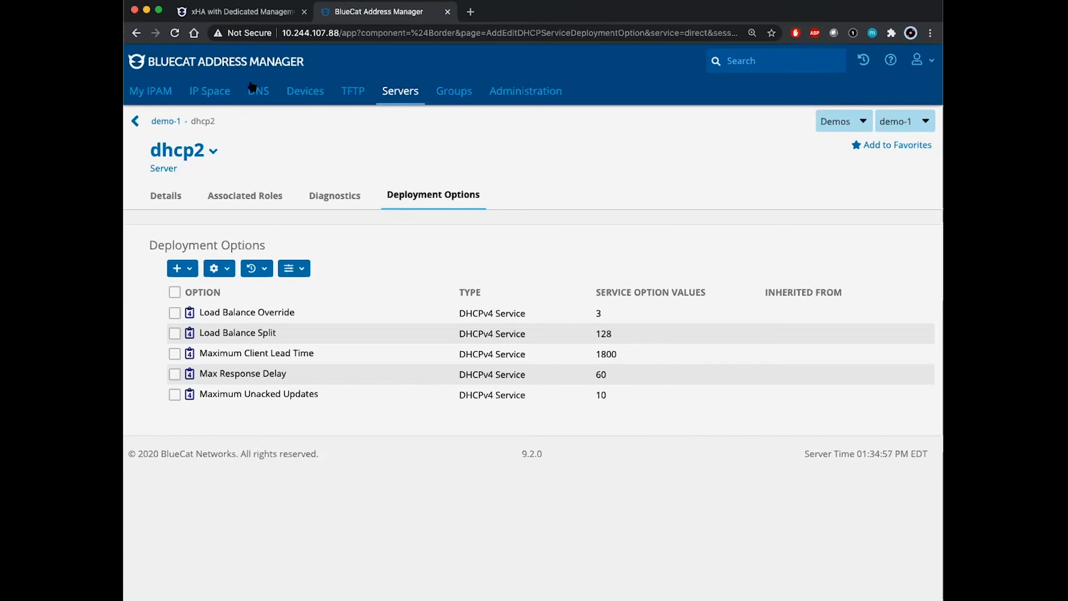
{"action": "left_click", "coordinate": [211, 92]}
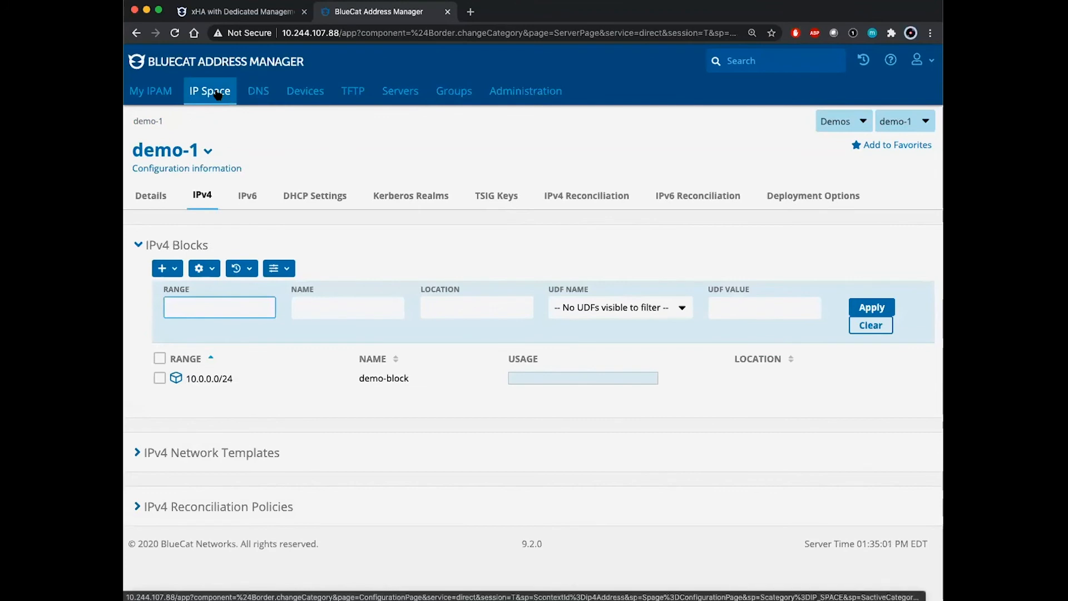
- On block 10.0.0.0/24's Deployment Roles, start adding a new DHCP role
{"action": "left_click", "coordinate": [200, 379]}
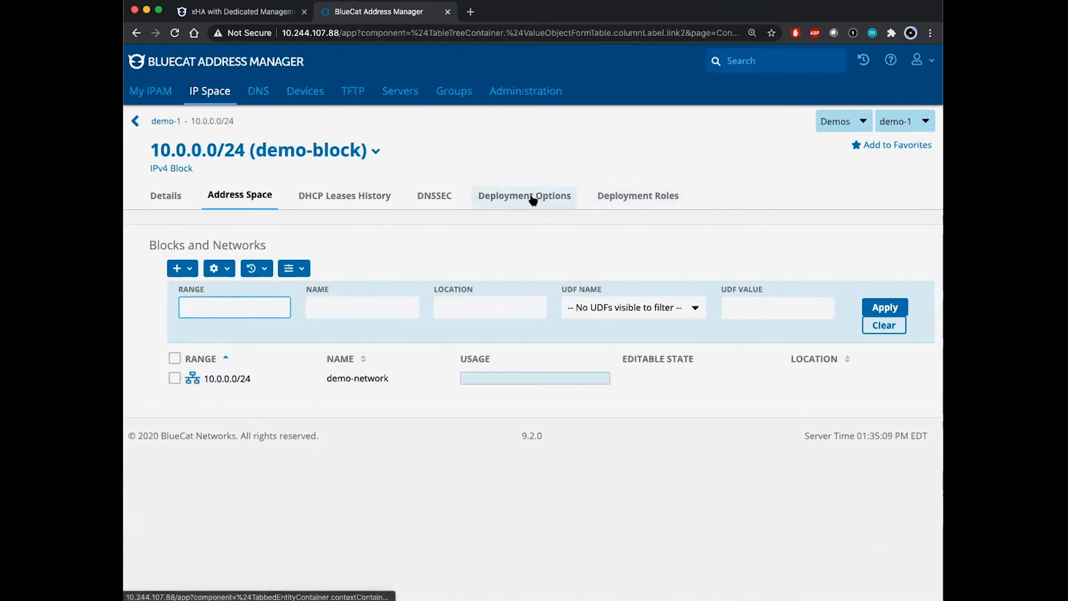
{"action": "left_click", "coordinate": [639, 200]}
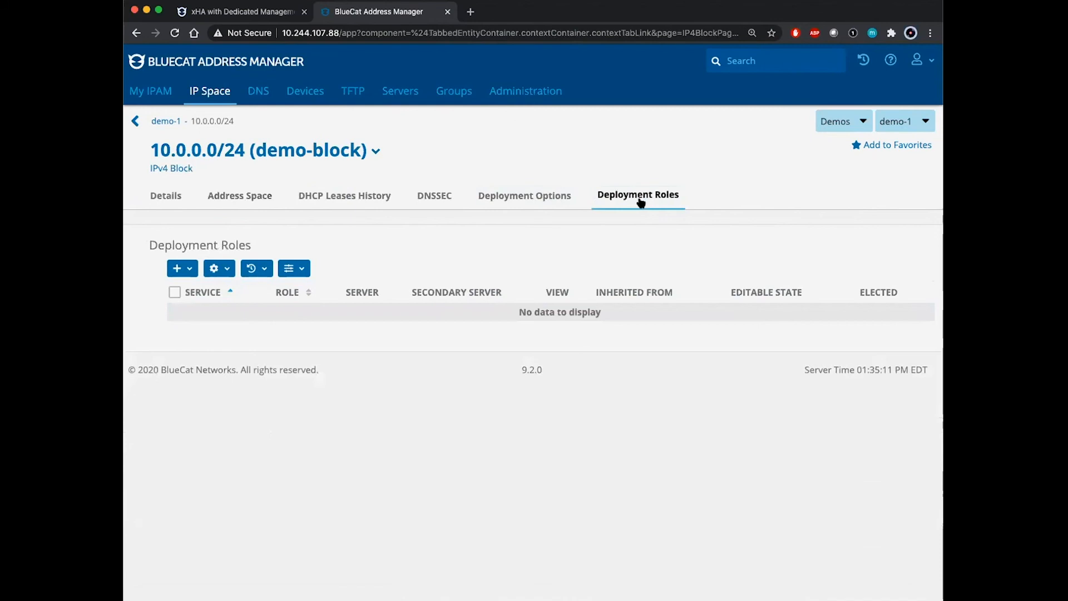
{"action": "left_click", "coordinate": [188, 270]}
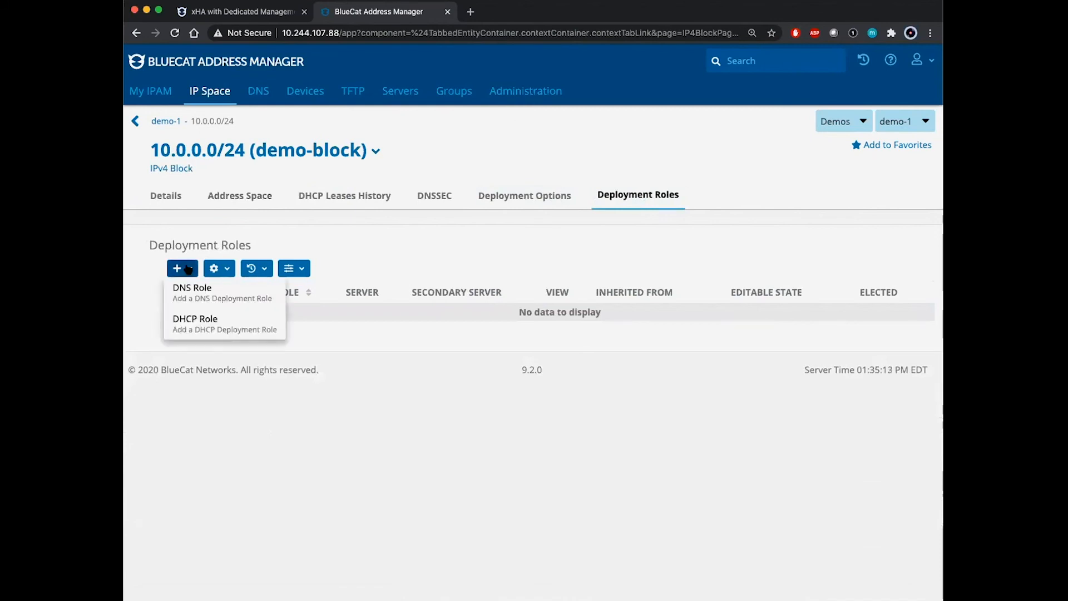
{"action": "left_click", "coordinate": [262, 327]}
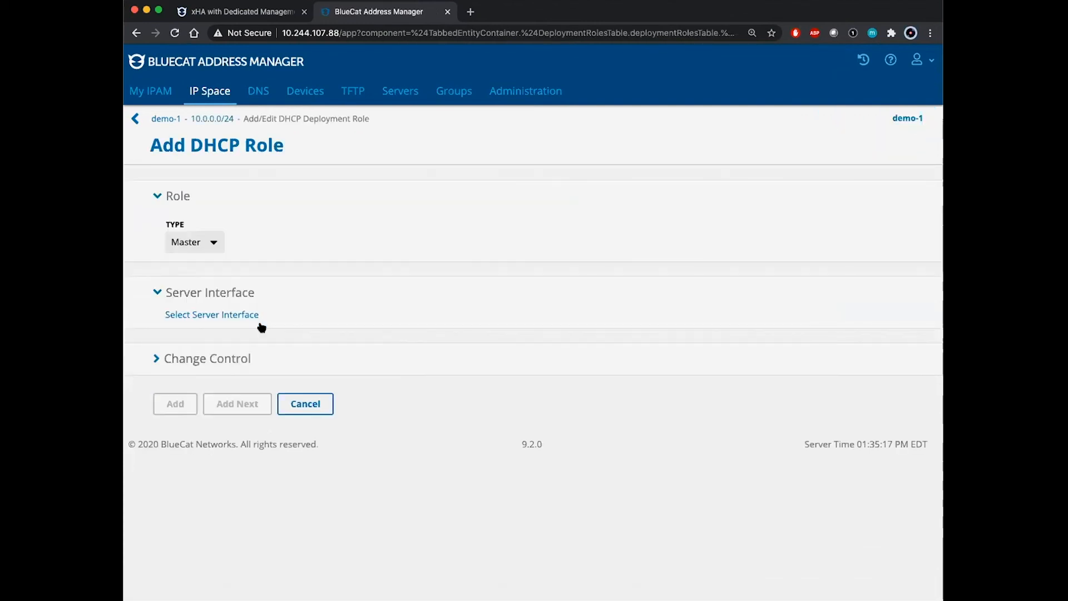
- Keep the role type Master and choose dhcp1 as the primary server interface
{"action": "left_click", "coordinate": [216, 242]}
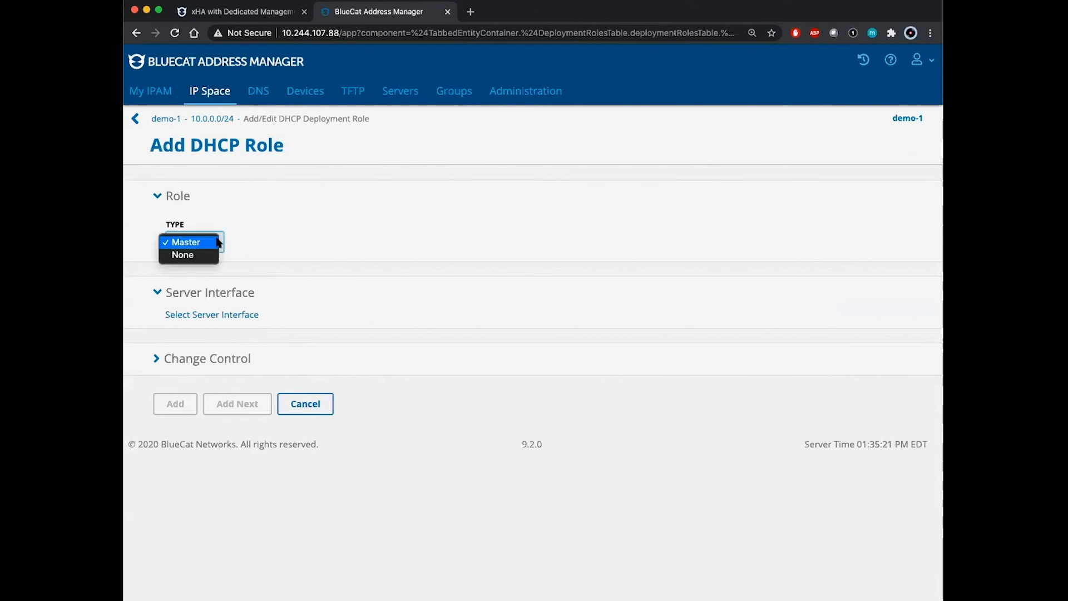
{"action": "left_click", "coordinate": [210, 245]}
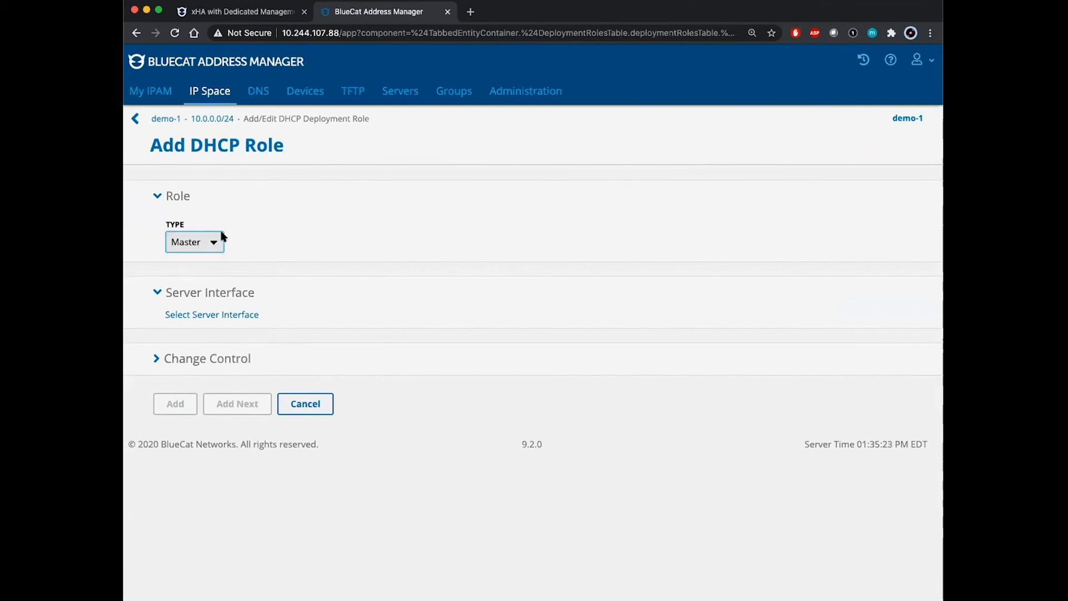
{"action": "left_click", "coordinate": [215, 242]}
{"action": "left_click", "coordinate": [268, 241]}
{"action": "left_click", "coordinate": [269, 241]}
{"action": "left_click", "coordinate": [210, 317]}
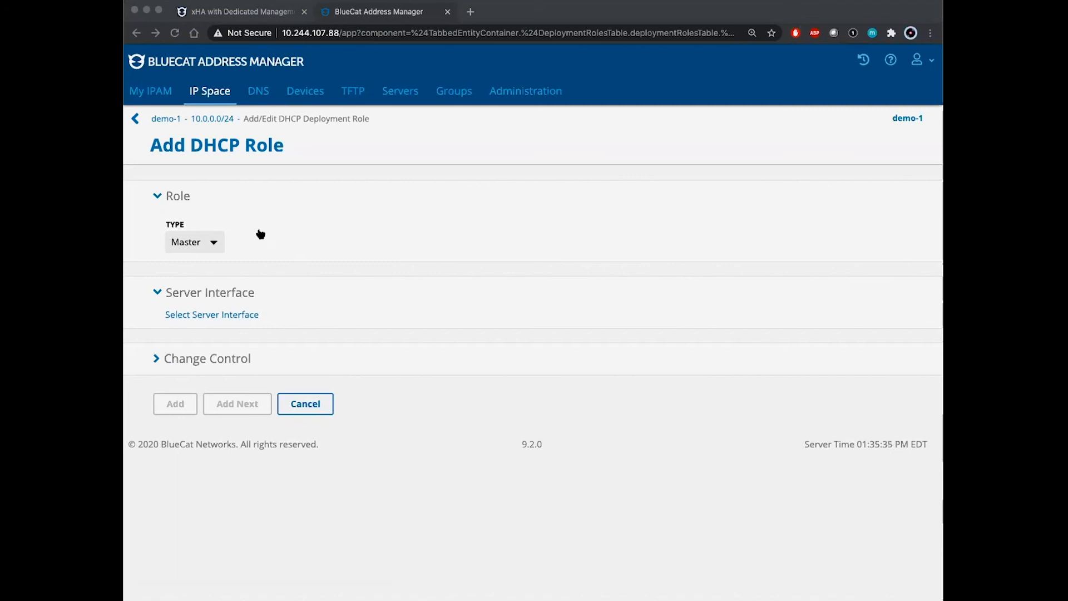
{"action": "left_click", "coordinate": [266, 301]}
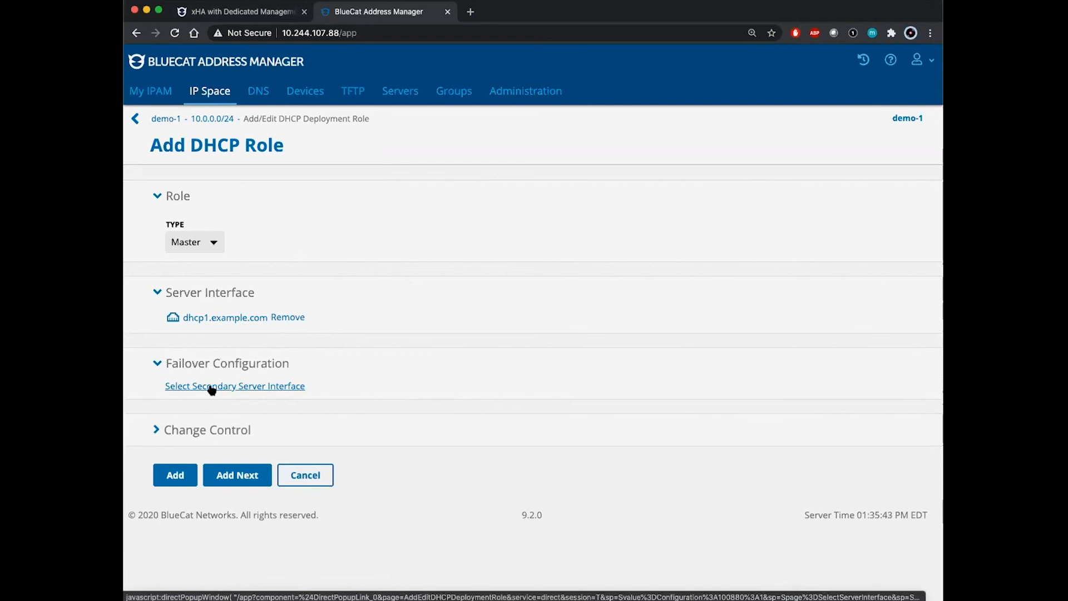
- Set dhcp2 as the failover server interface and add the DHCP role
{"action": "left_click", "coordinate": [294, 386]}
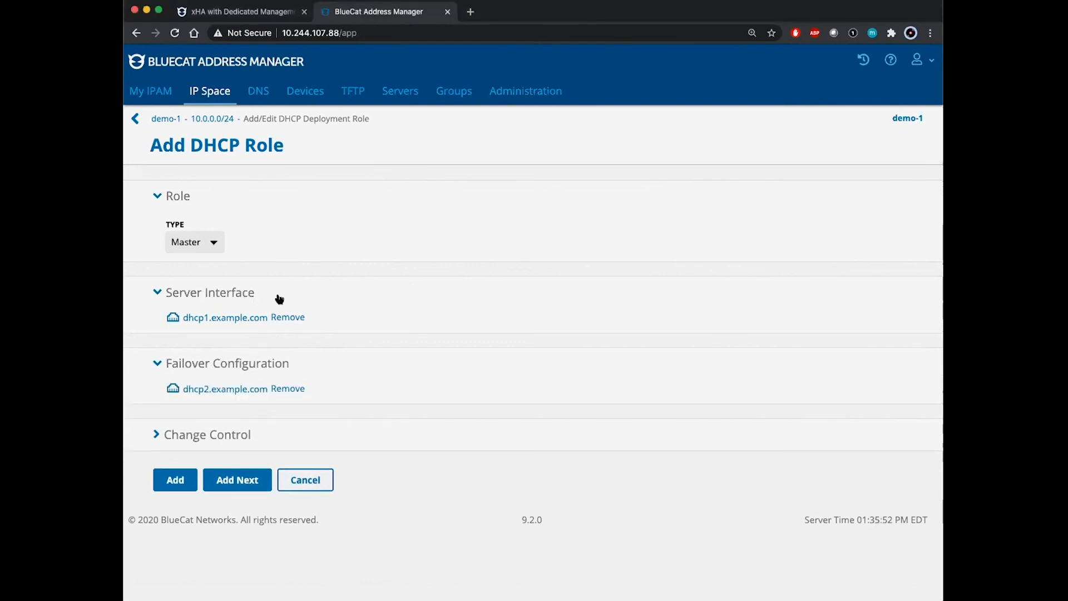
{"action": "left_click", "coordinate": [181, 482]}
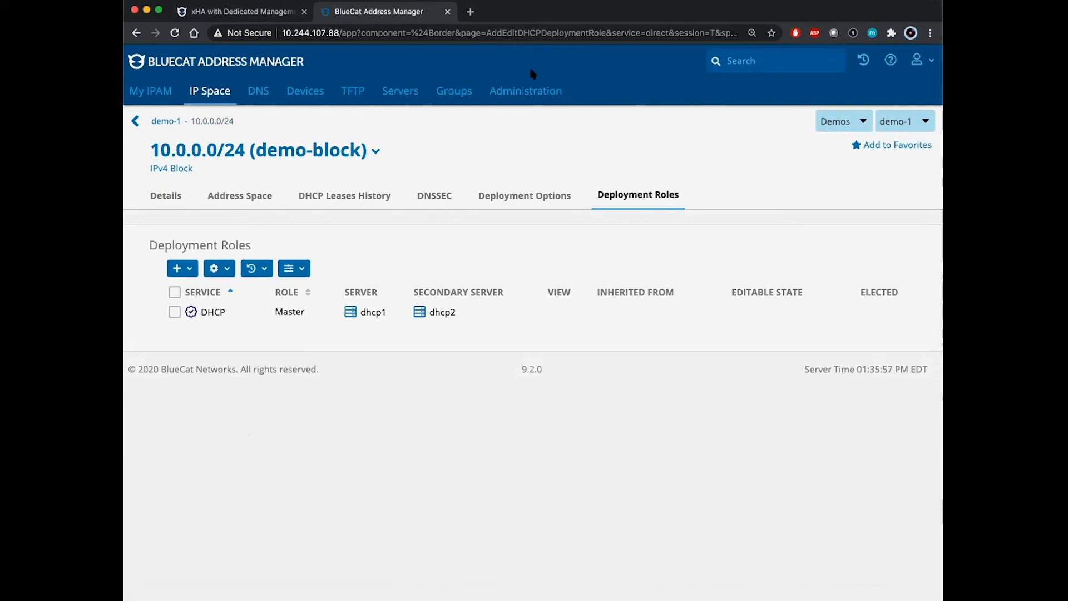
{"action": "left_click", "coordinate": [416, 91]}
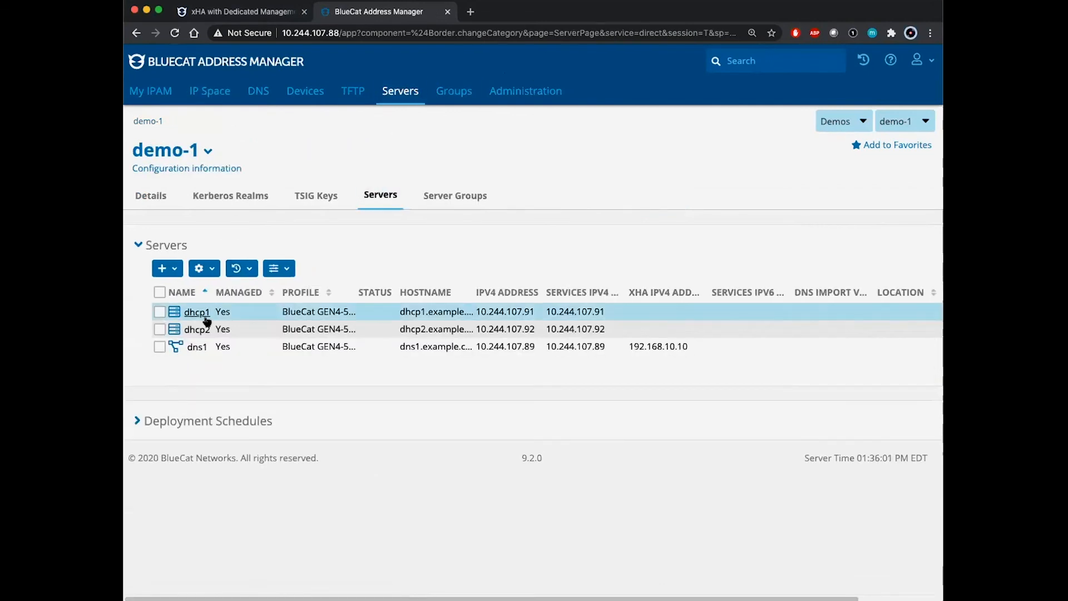
- Select servers dhcp1 and dhcp2 and confirm deploying the DHCP service to both
{"action": "left_click", "coordinate": [159, 312]}
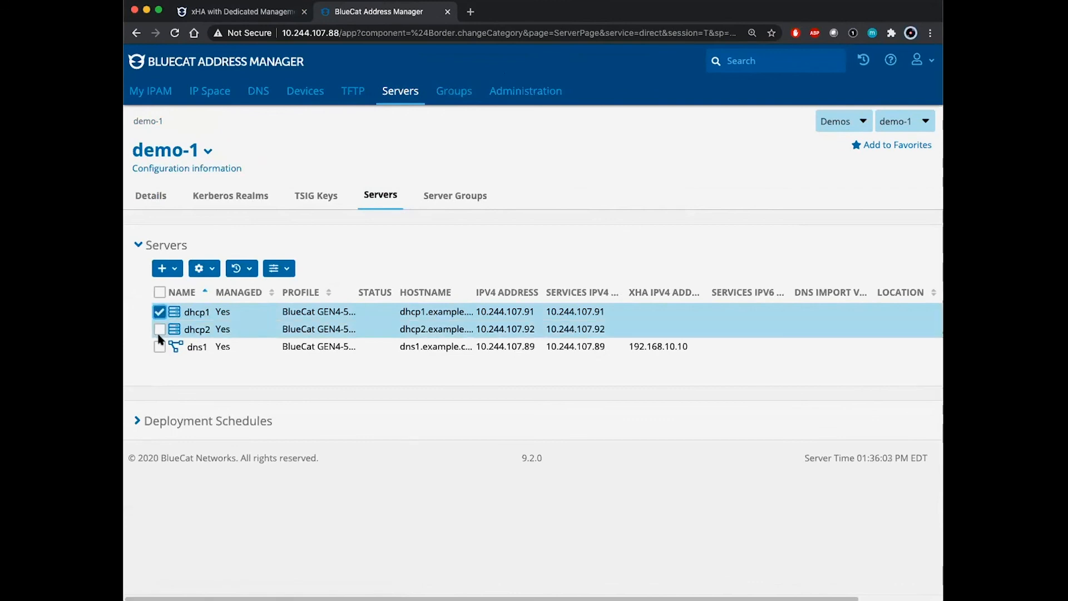
{"action": "left_click", "coordinate": [160, 329]}
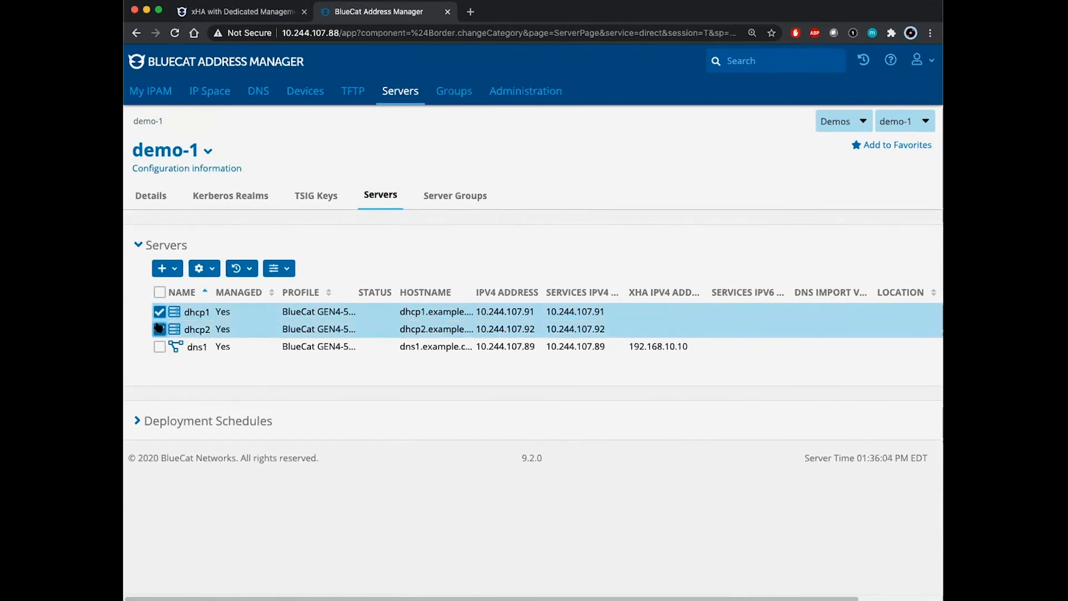
{"action": "left_click", "coordinate": [216, 268]}
{"action": "left_click", "coordinate": [233, 447]}
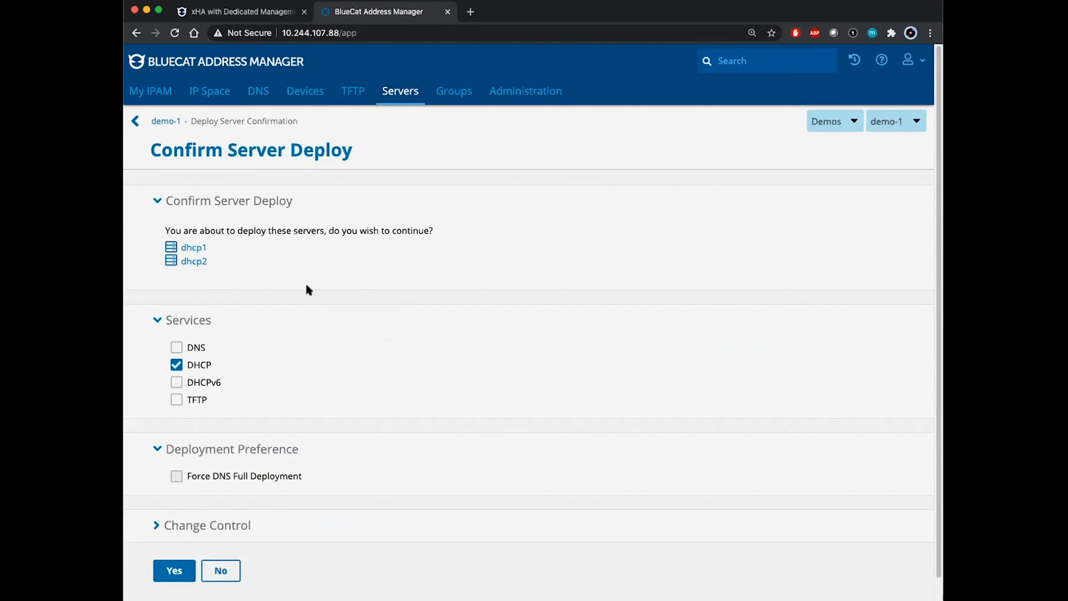
{"action": "scroll", "coordinate": [337, 461], "scroll_direction": "down", "scroll_amount": 1}
{"action": "left_click", "coordinate": [174, 554]}
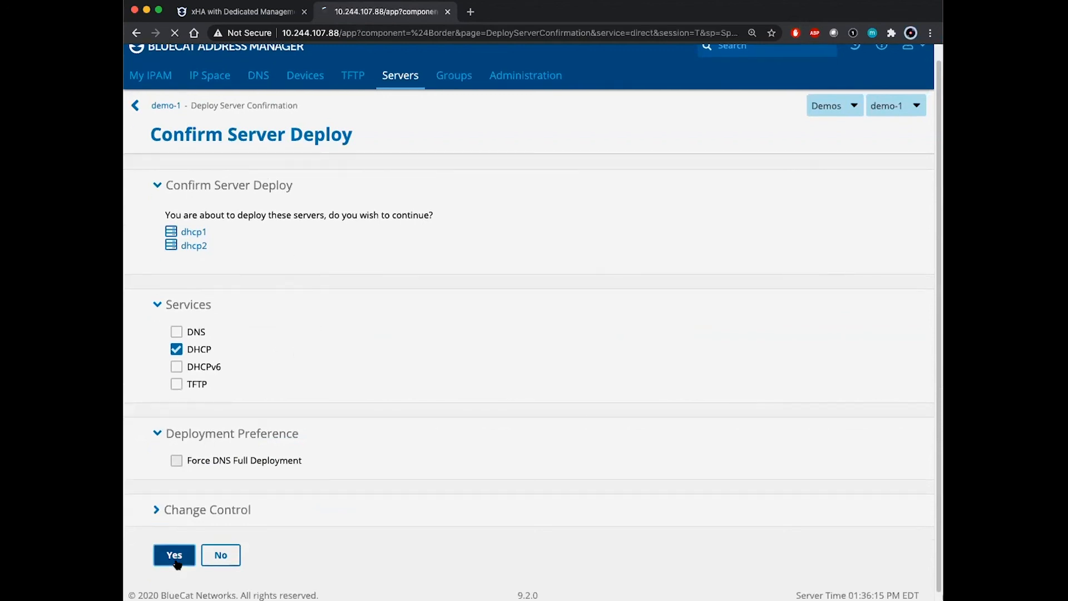